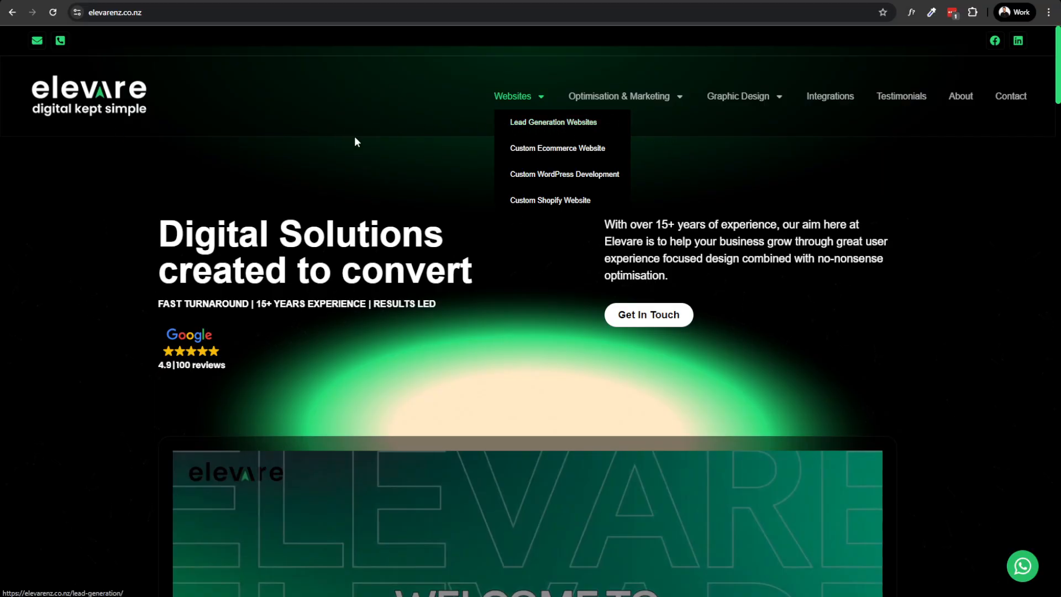
# Open the site's WordPress login page at elevarenz.co.nz/chalkncheese
pyautogui.click(197, 12)
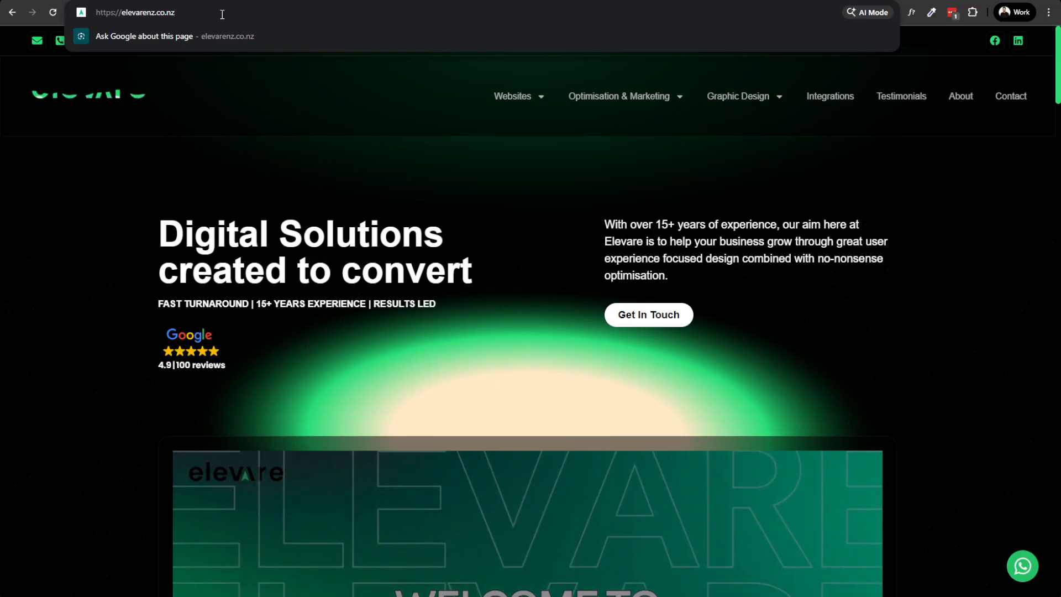
pyautogui.write('/cha')
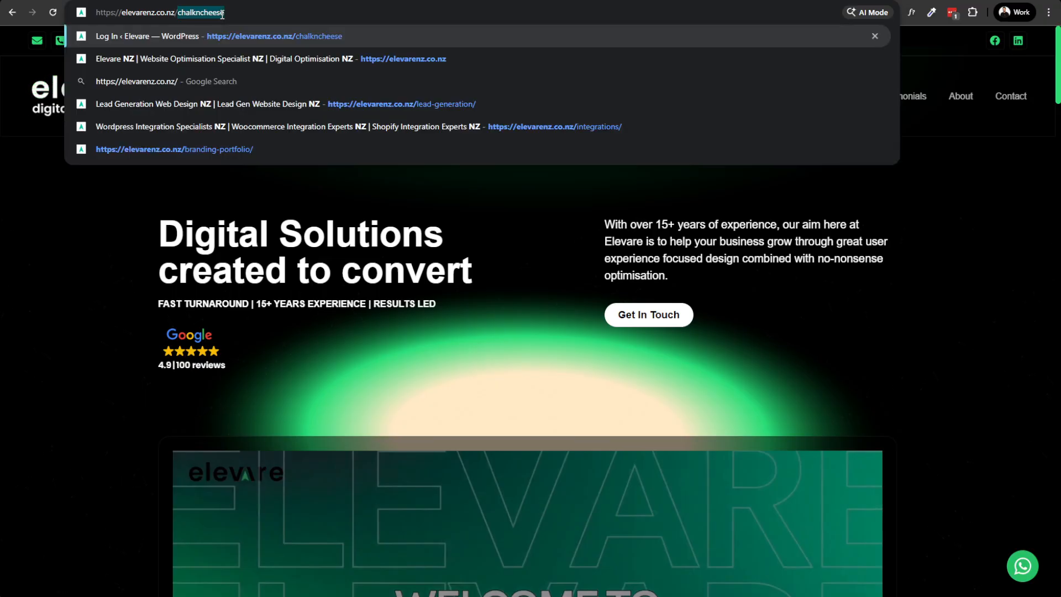
pyautogui.write('lkncheese')
pyautogui.press('Return')
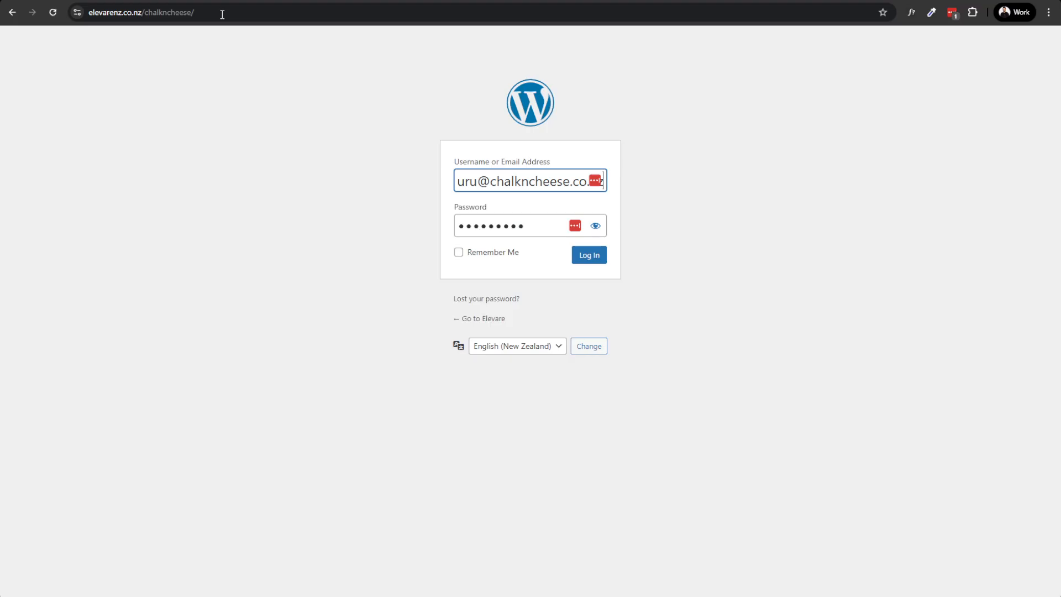
# Log in to WordPress with the prefilled credentials and postpone the administration email verification
pyautogui.click(588, 258)
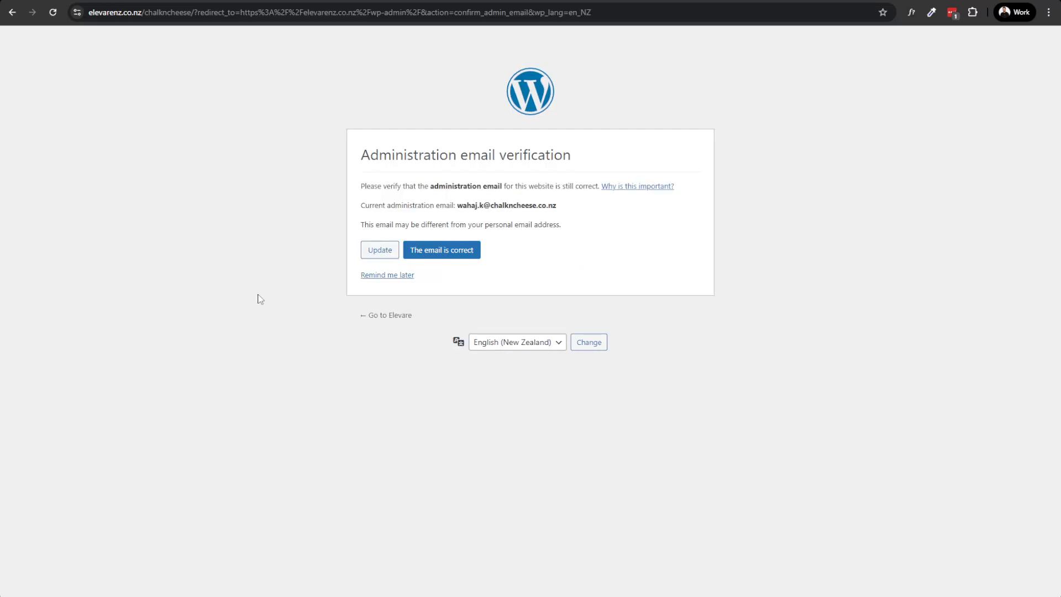
pyautogui.click(386, 277)
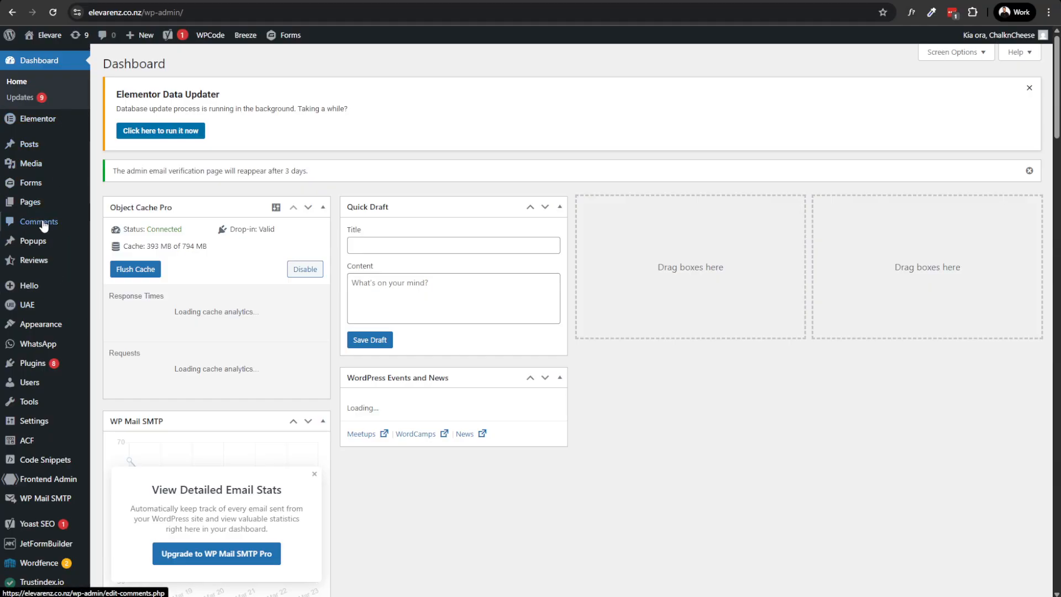
# Open the list of all pages in the WordPress admin and browse the existing pages
pyautogui.moveTo(59, 204)
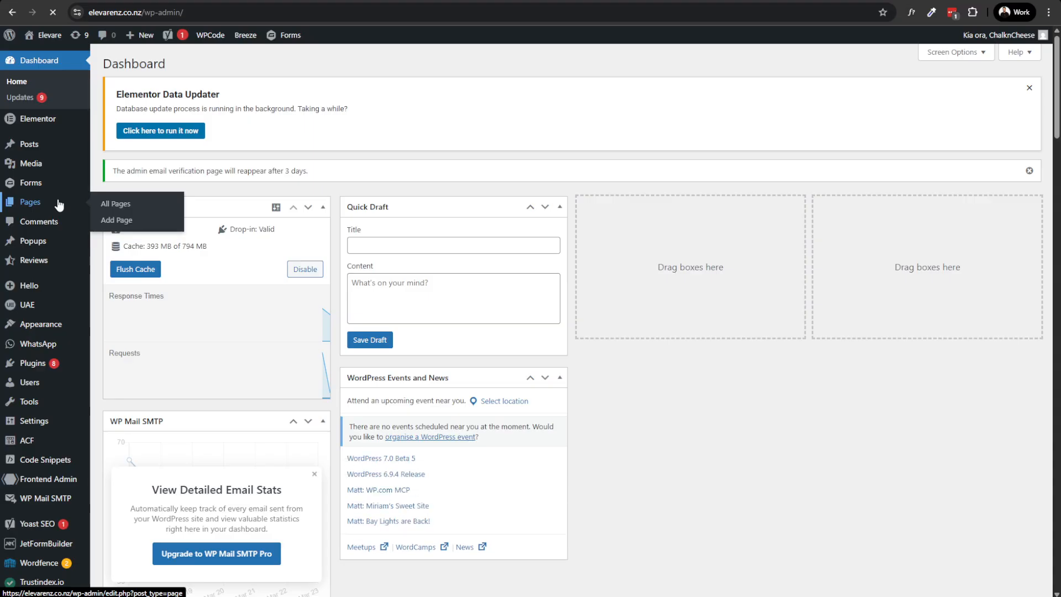
pyautogui.scroll(-2, 261, 324)
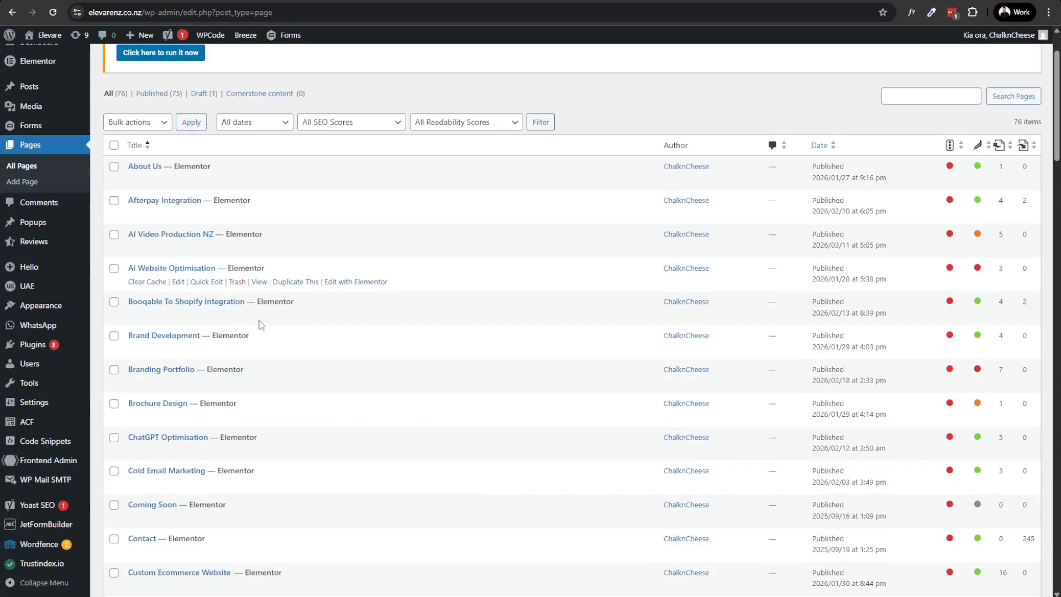
pyautogui.scroll(-20, 254, 326)
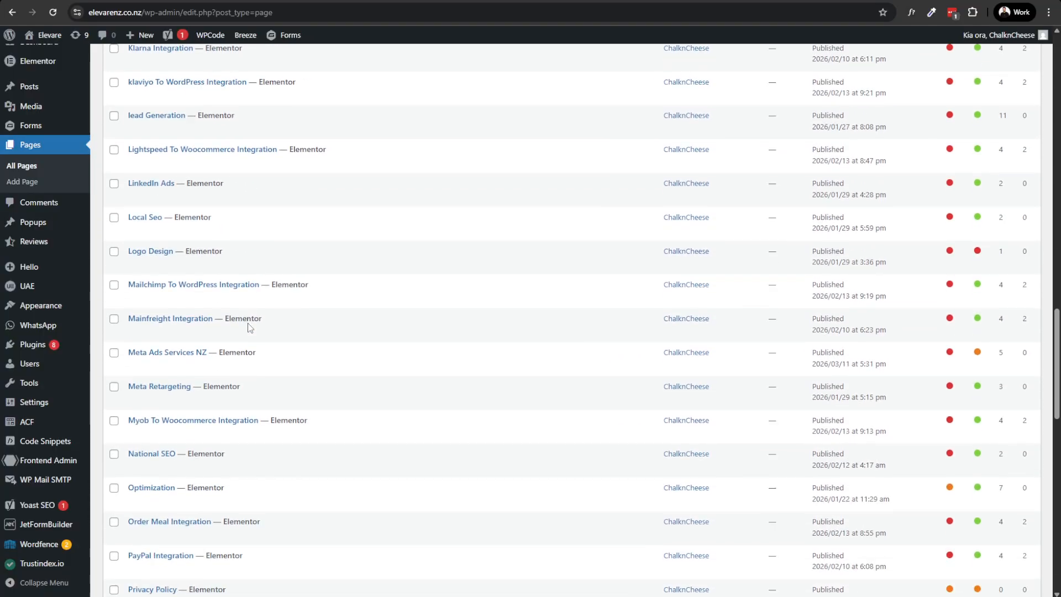
pyautogui.scroll(5, 204, 383)
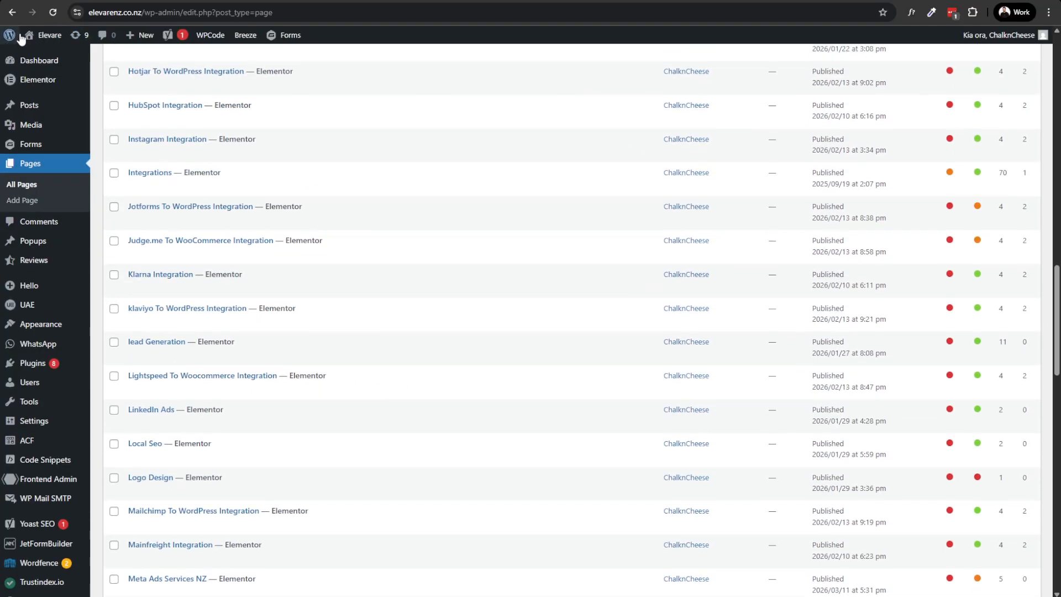
# Check the Websites navigation on the live home page and return to the pages list
pyautogui.moveTo(28, 36)
pyautogui.click(40, 59)
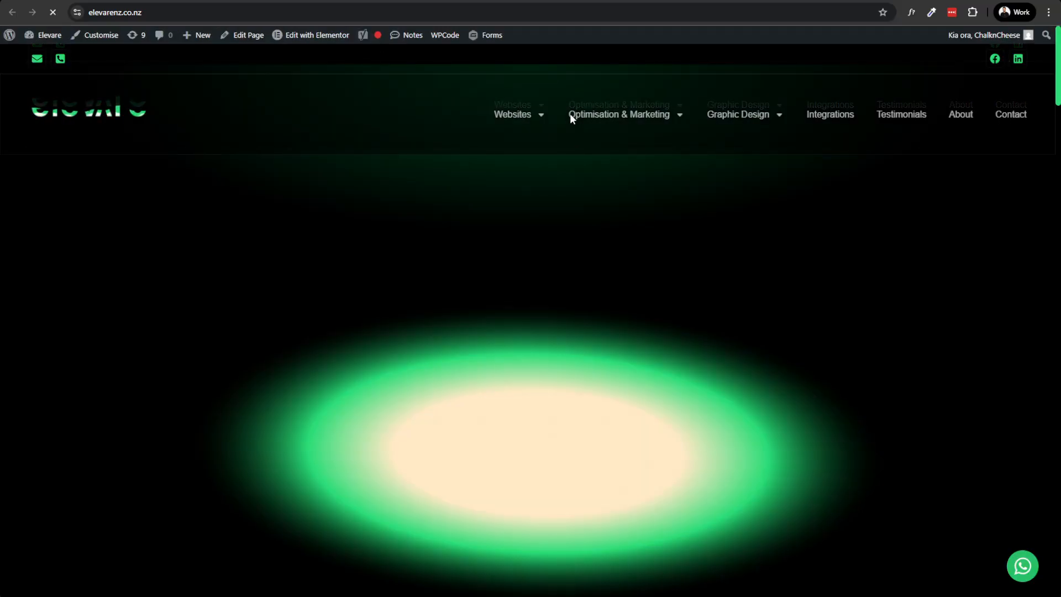
pyautogui.moveTo(529, 114)
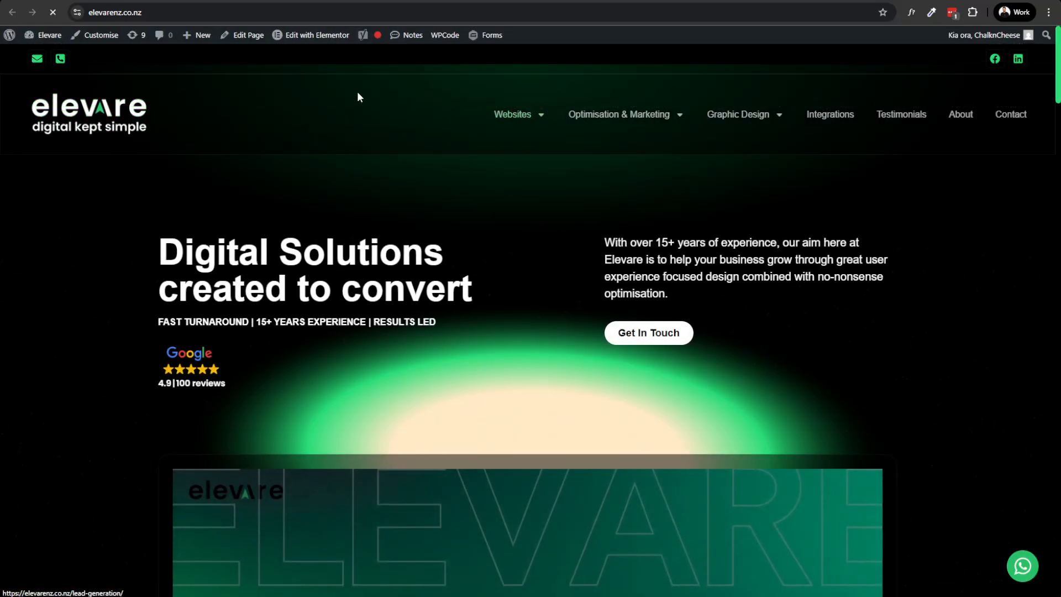
pyautogui.hotkey('alt', 'Left')
# Duplicate the published lead Generation page from the pages list
pyautogui.scroll(-3, 366, 248)
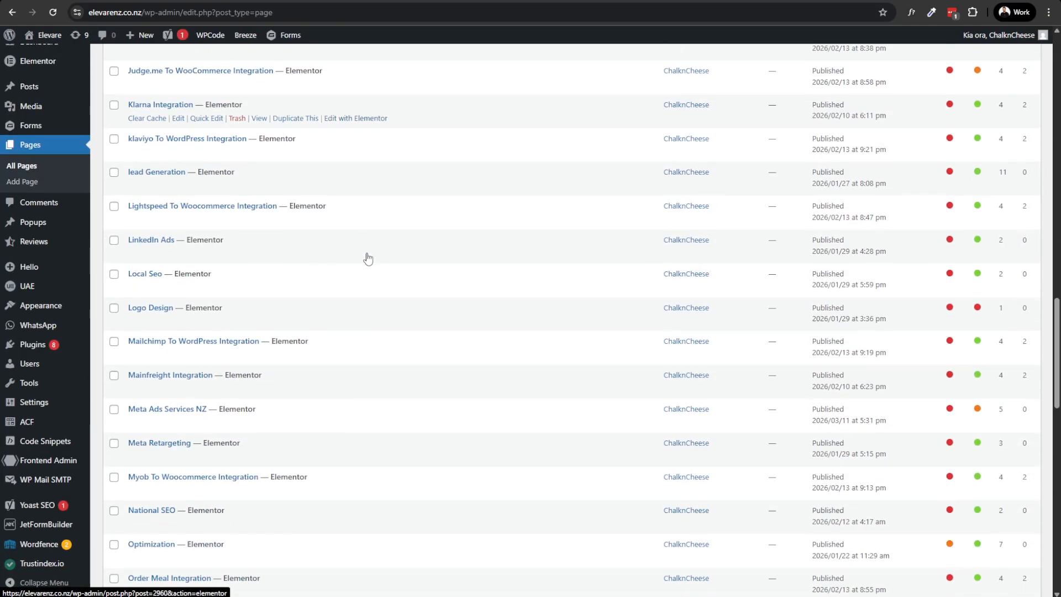
pyautogui.scroll(3, 155, 176)
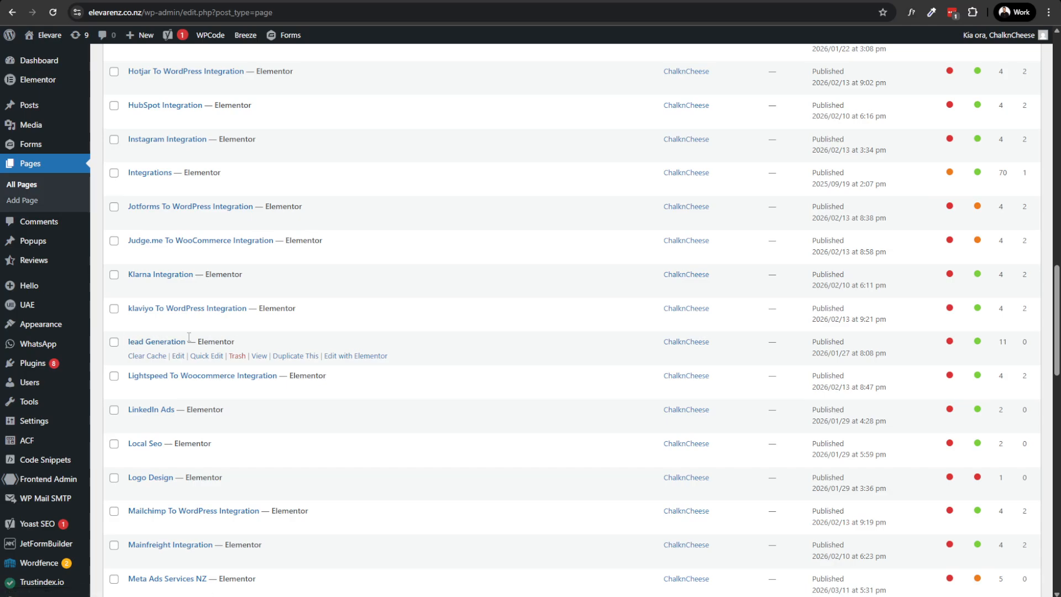
pyautogui.click(292, 358)
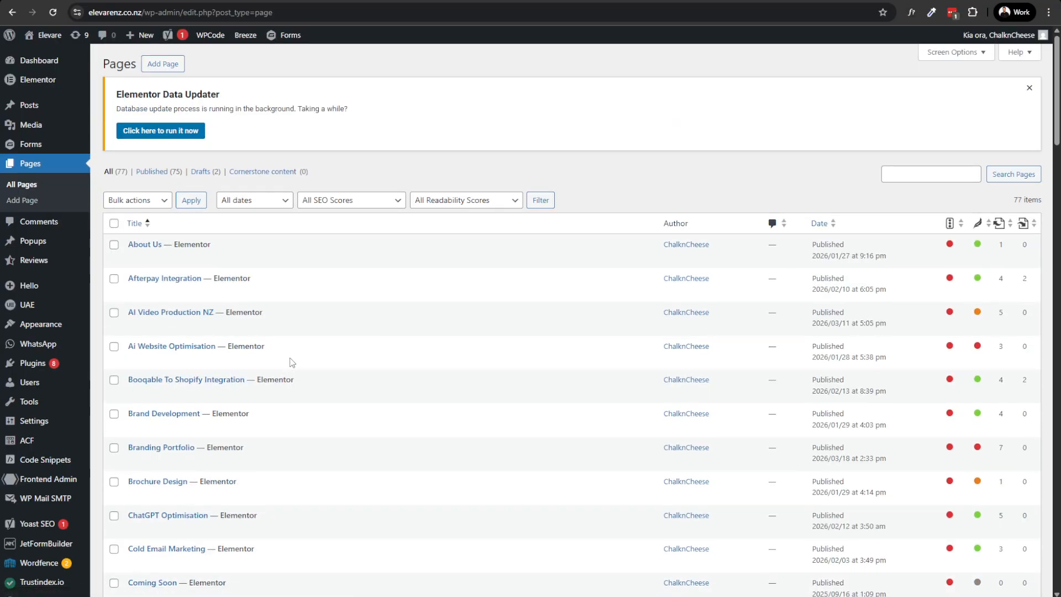
# Open the draft copy of the lead Generation page in the Elementor editor and look over its content
pyautogui.scroll(-20, 292, 363)
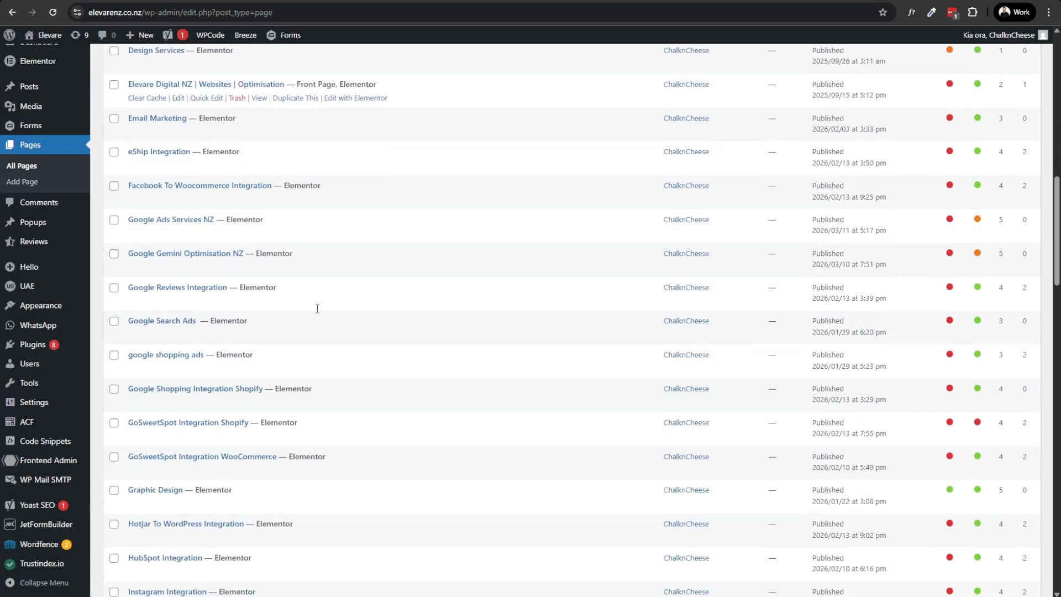
pyautogui.scroll(-2, 318, 314)
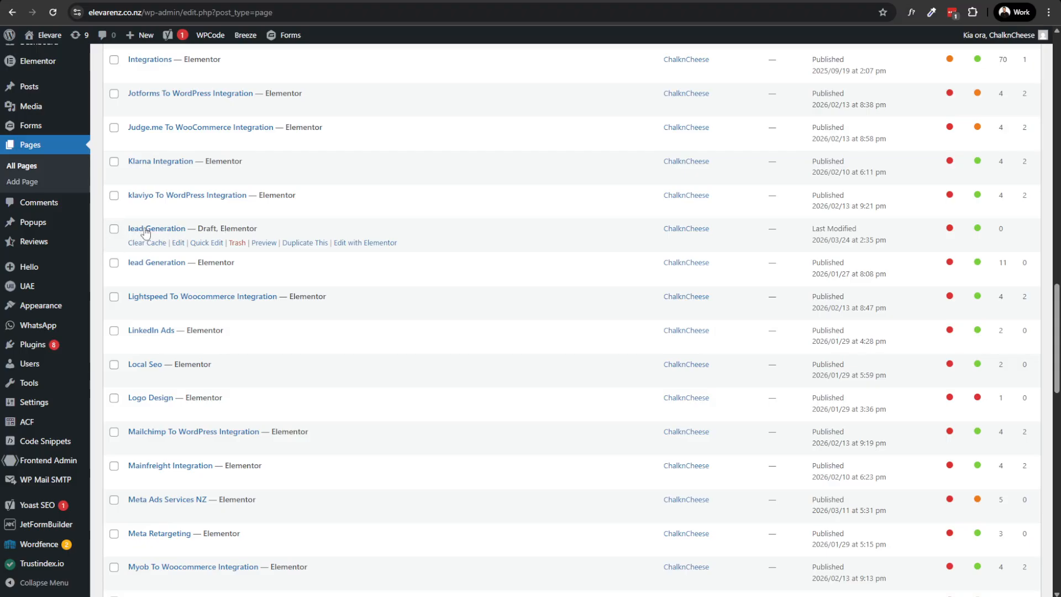
pyautogui.click(365, 243)
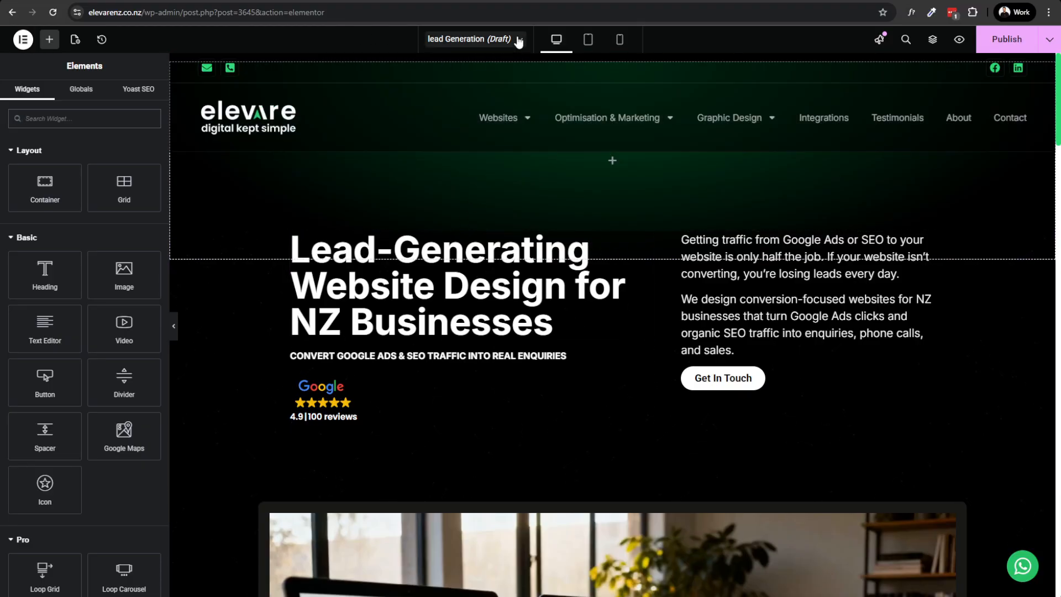
pyautogui.scroll(-3, 362, 253)
pyautogui.scroll(-10, 360, 248)
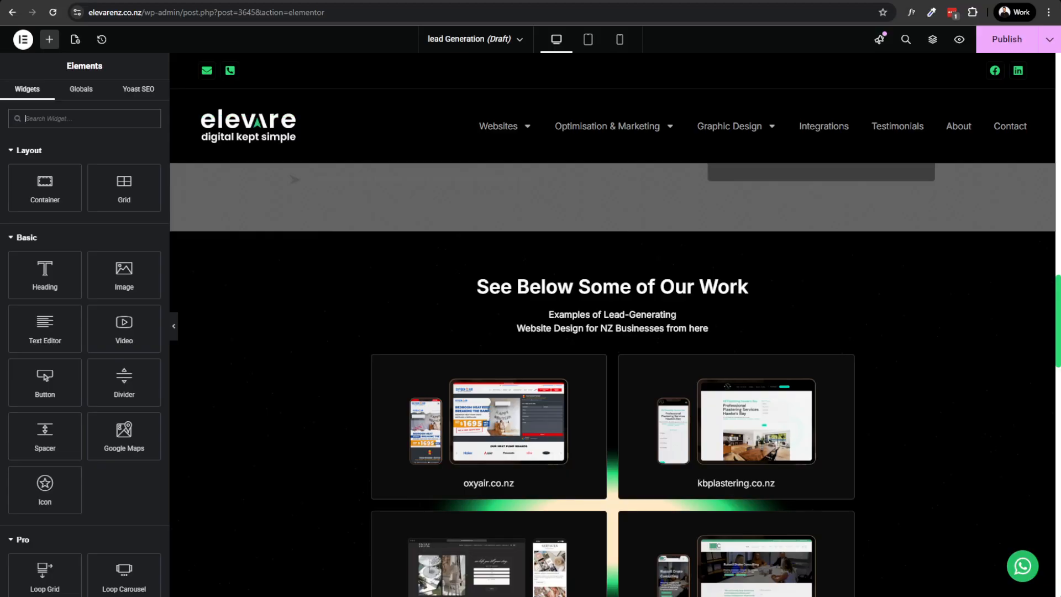
pyautogui.scroll(10, 270, 270)
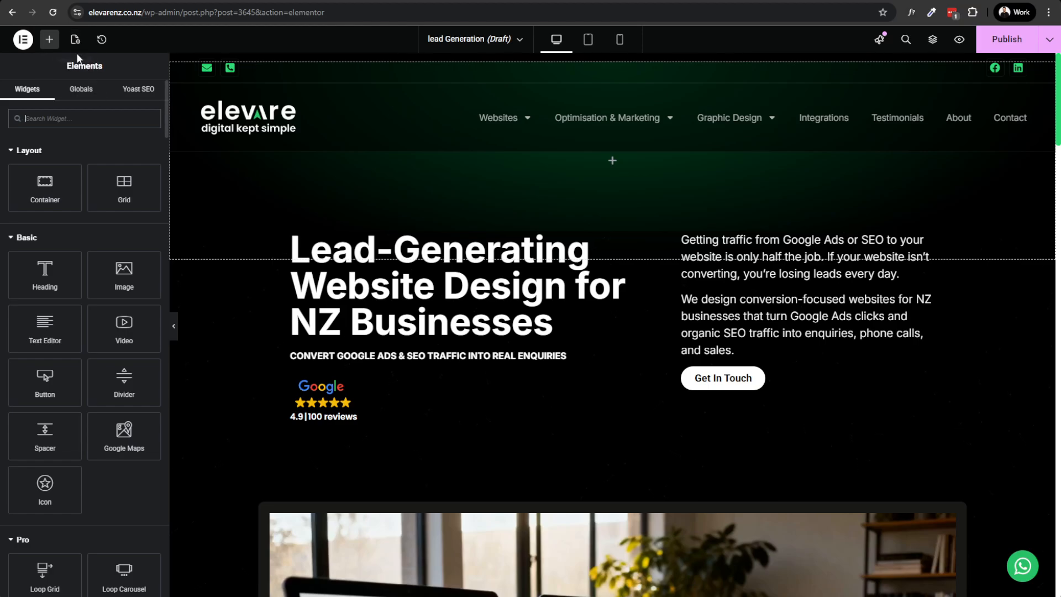
# Set the page title to "New Testing Page" in the page settings
pyautogui.click(77, 43)
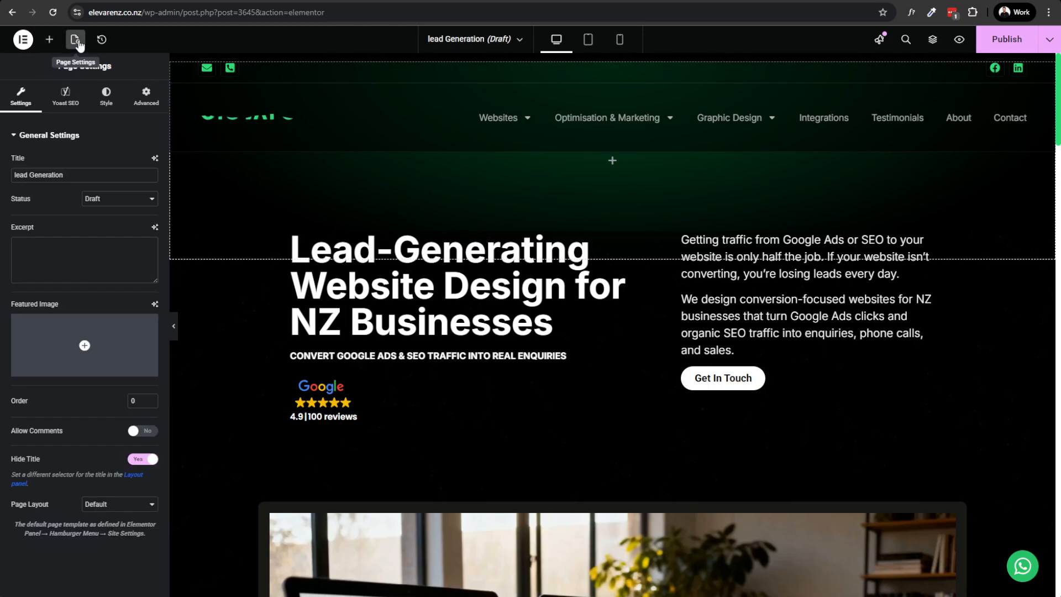
pyautogui.tripleClick(81, 173)
pyautogui.click(83, 175)
pyautogui.tripleClick(40, 178)
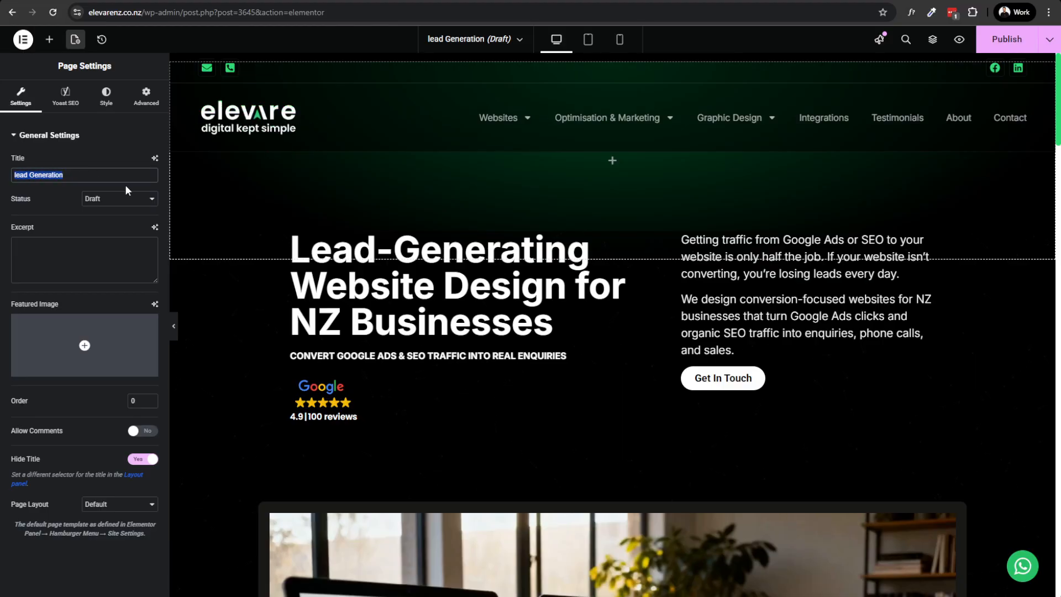
pyautogui.write('New Te')
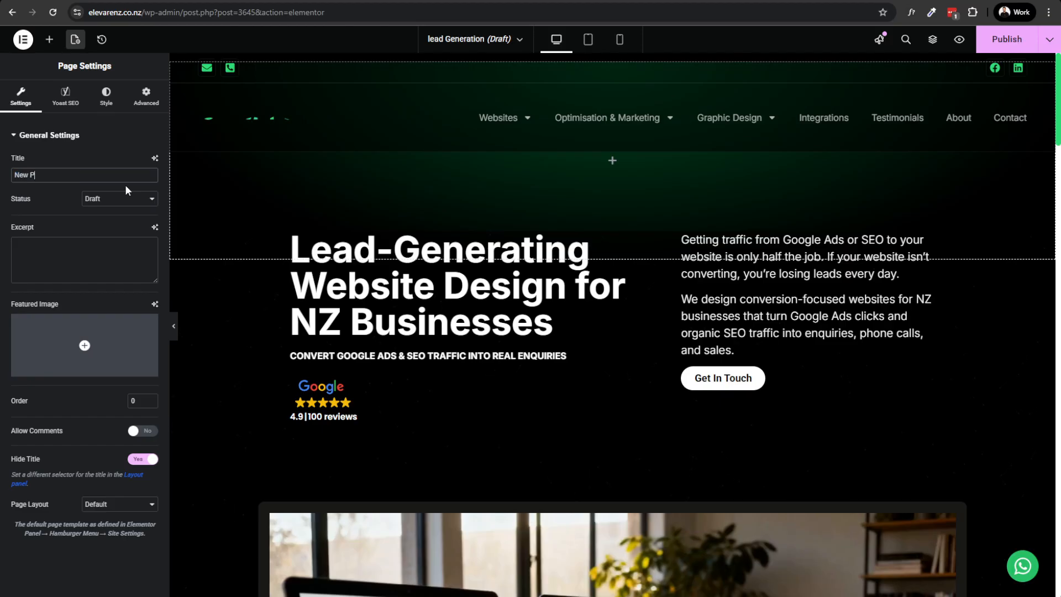
pyautogui.write('sting Page')
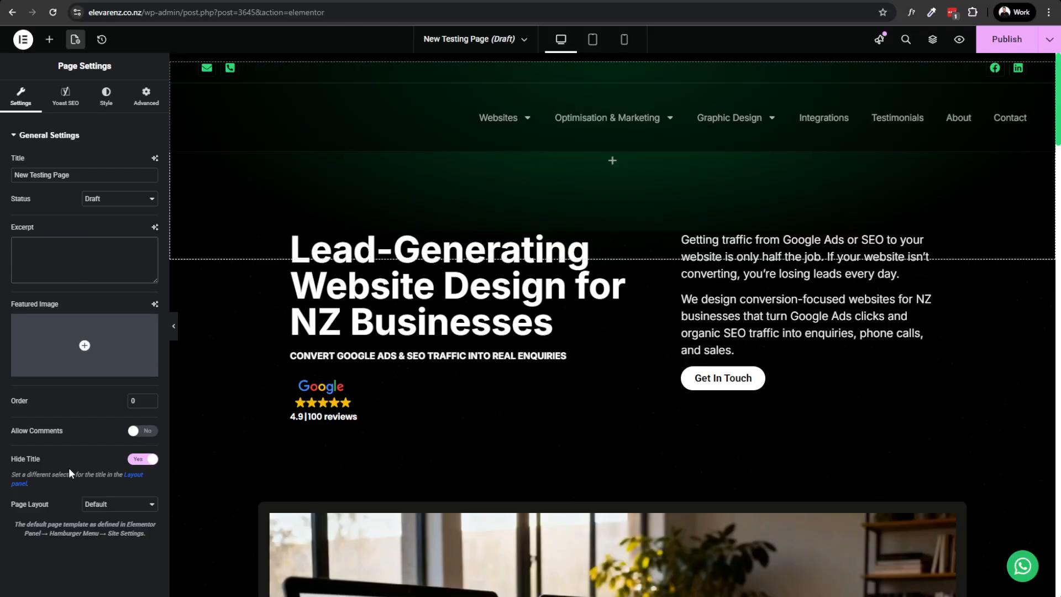
# View the page's Yoast SEO settings and return to the list of available widgets
pyautogui.click(66, 99)
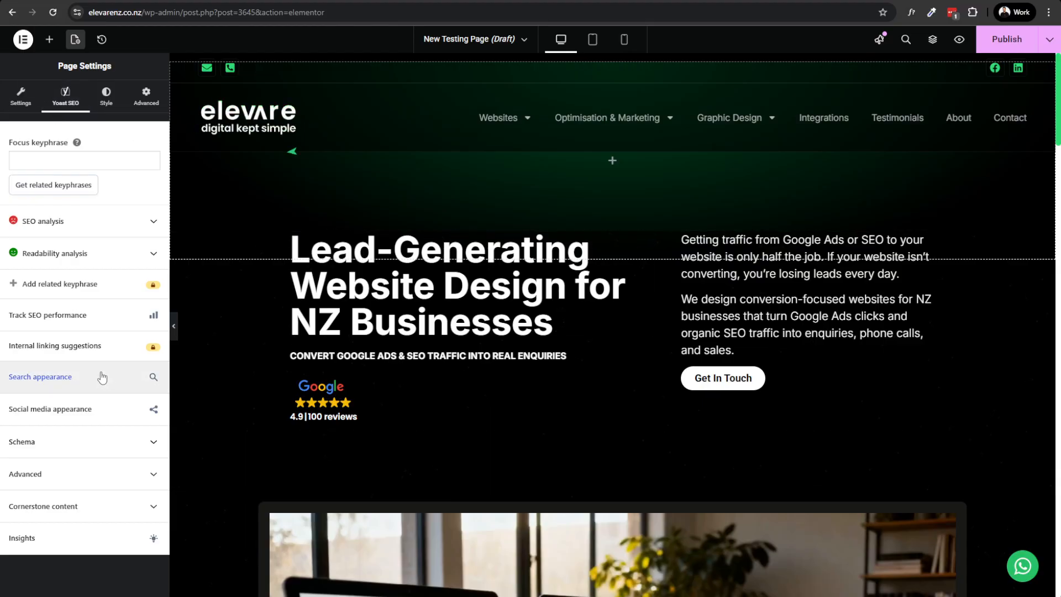
pyautogui.click(22, 95)
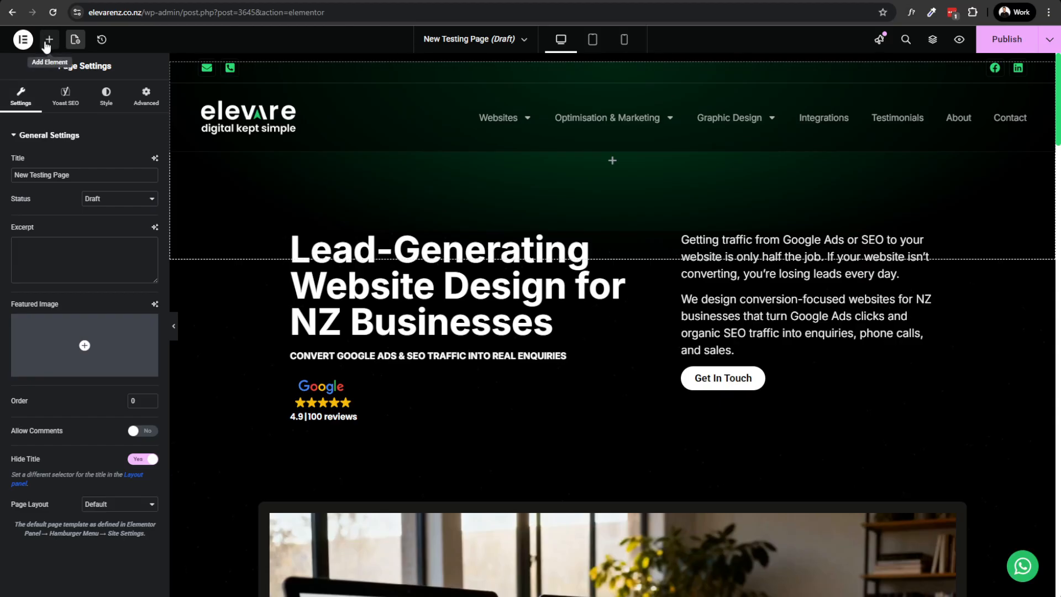
pyautogui.click(48, 43)
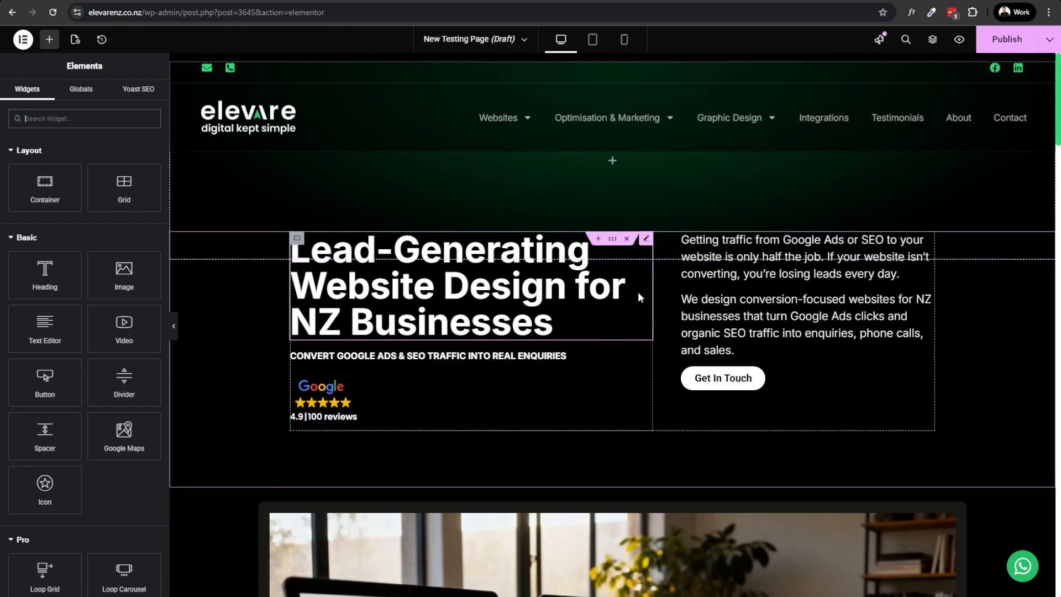
pyautogui.scroll(-2, 623, 281)
pyautogui.scroll(2, 668, 271)
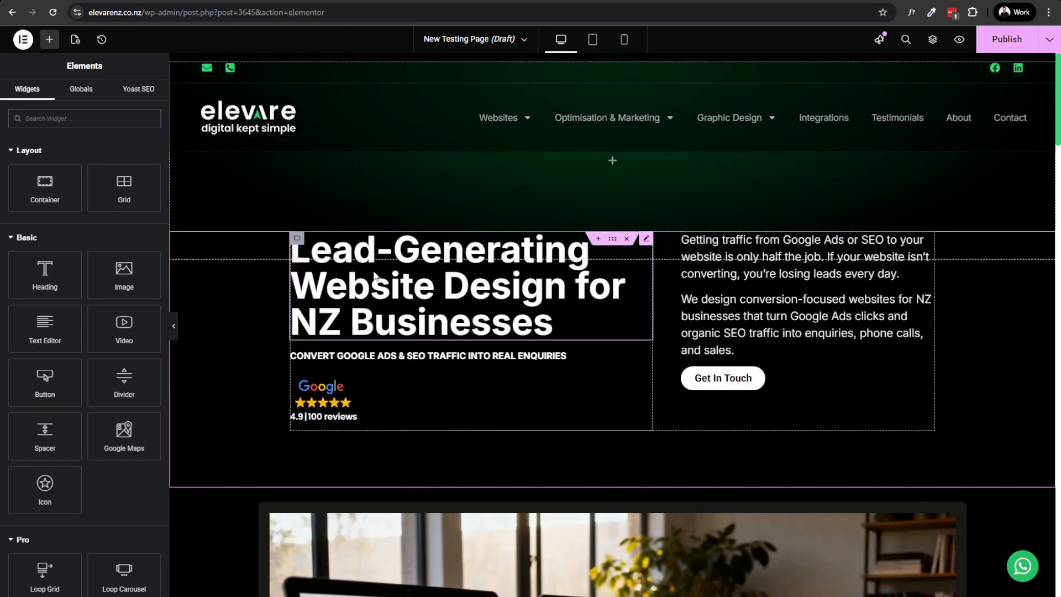
# Open the hero heading's title text for editing and retype the last letter of "Businesses"
pyautogui.click(529, 311)
pyautogui.tripleClick(81, 210)
pyautogui.click(77, 205)
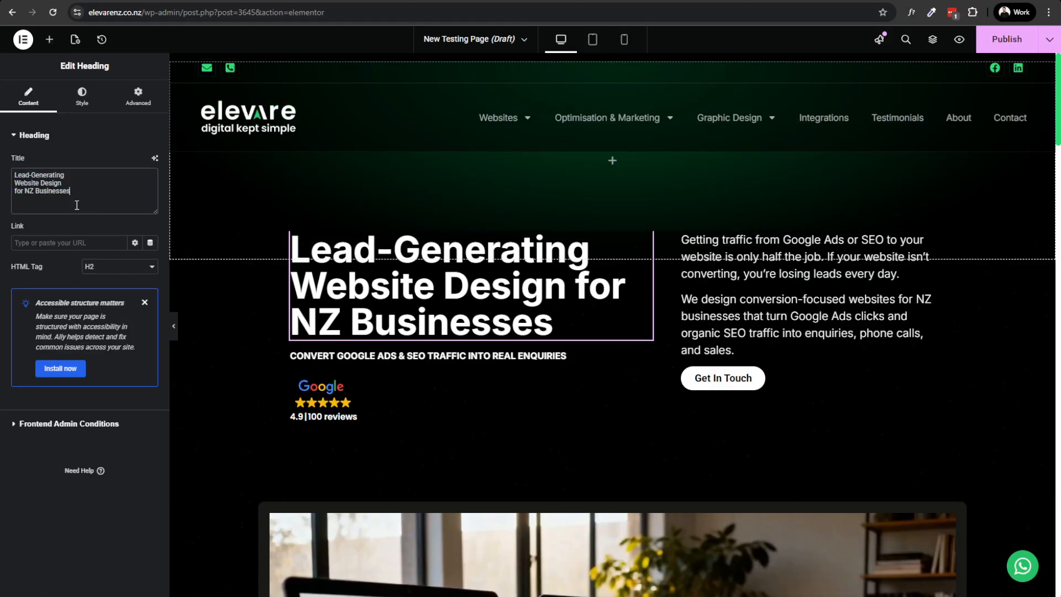
pyautogui.tripleClick(77, 199)
pyautogui.click(78, 196)
pyautogui.press('BackSpace')
pyautogui.write('s')
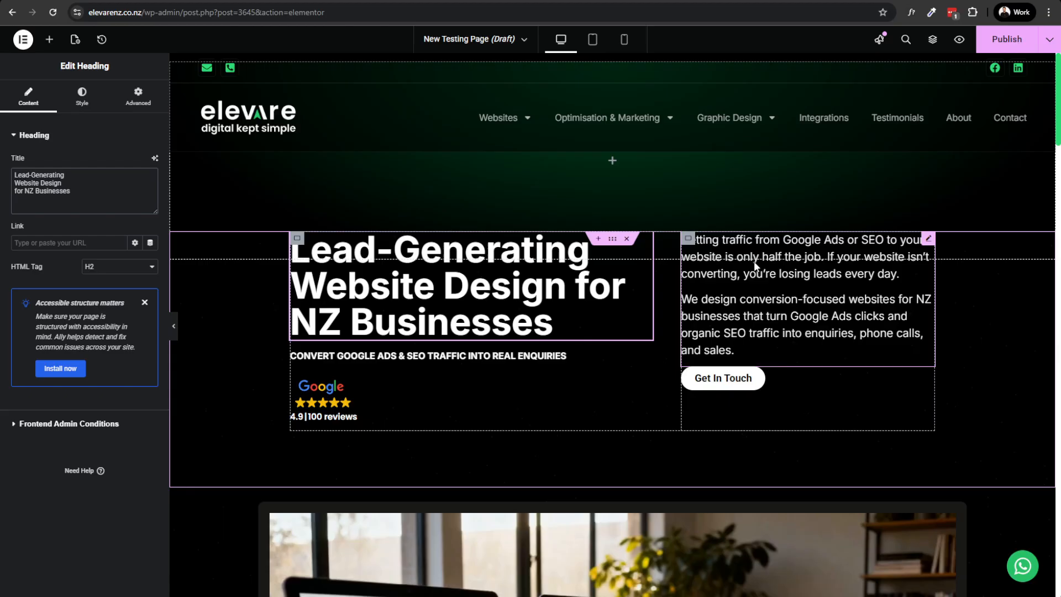
# Inspect the content settings of the hero paragraph, the Get In Touch button and the Google reviews shortcode
pyautogui.click(744, 286)
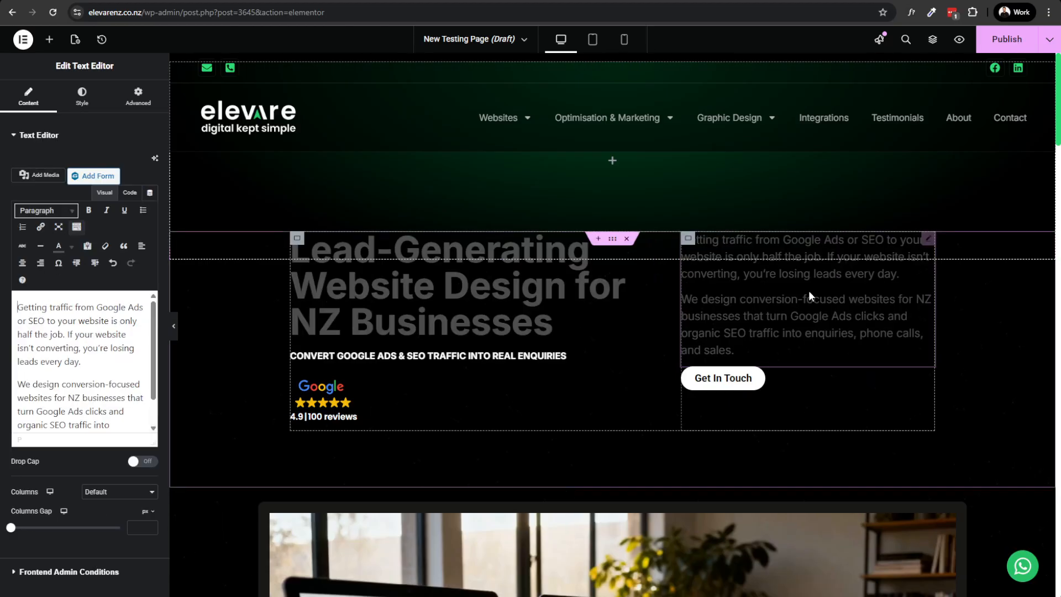
pyautogui.scroll(-2, 96, 385)
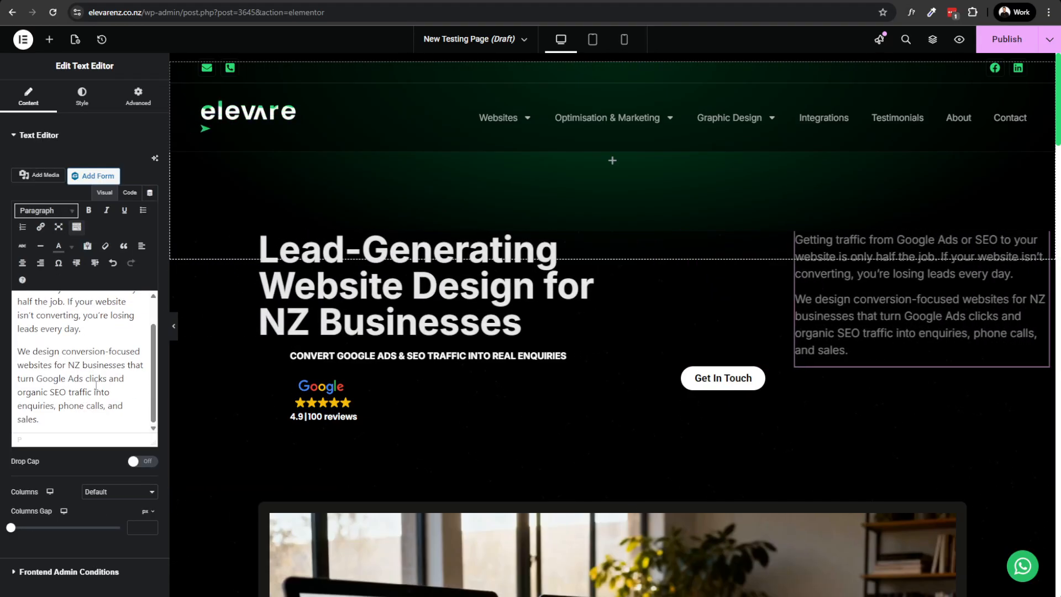
pyautogui.click(791, 387)
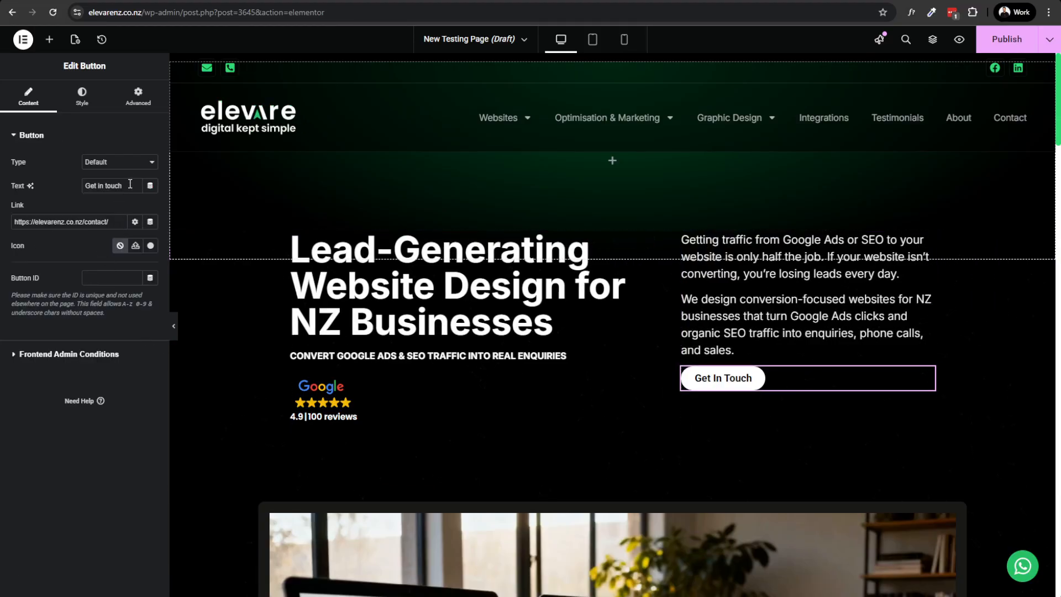
pyautogui.scroll(-4, 359, 190)
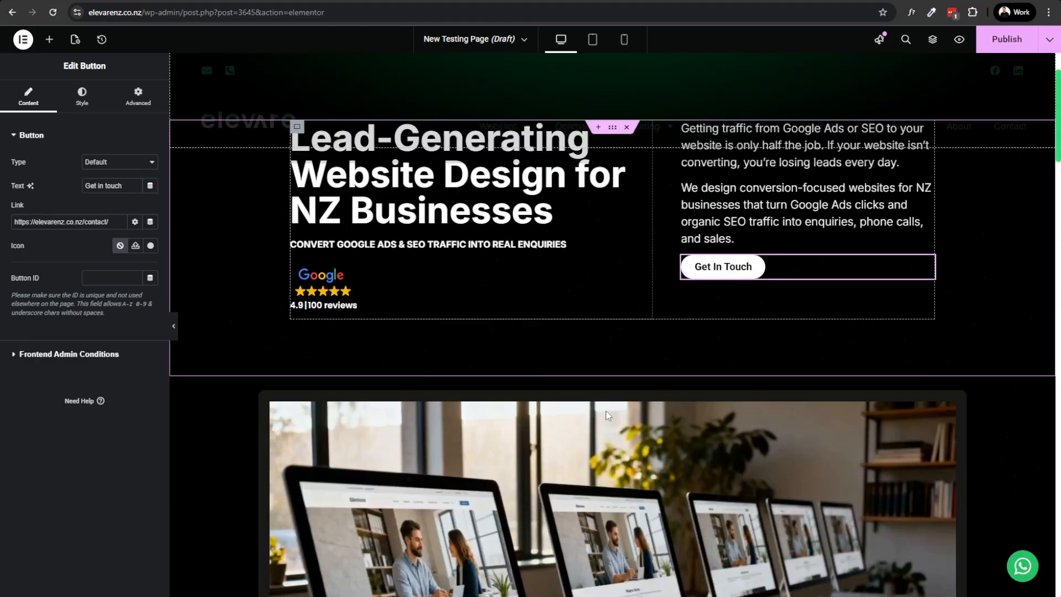
pyautogui.scroll(3, 276, 160)
pyautogui.click(323, 340)
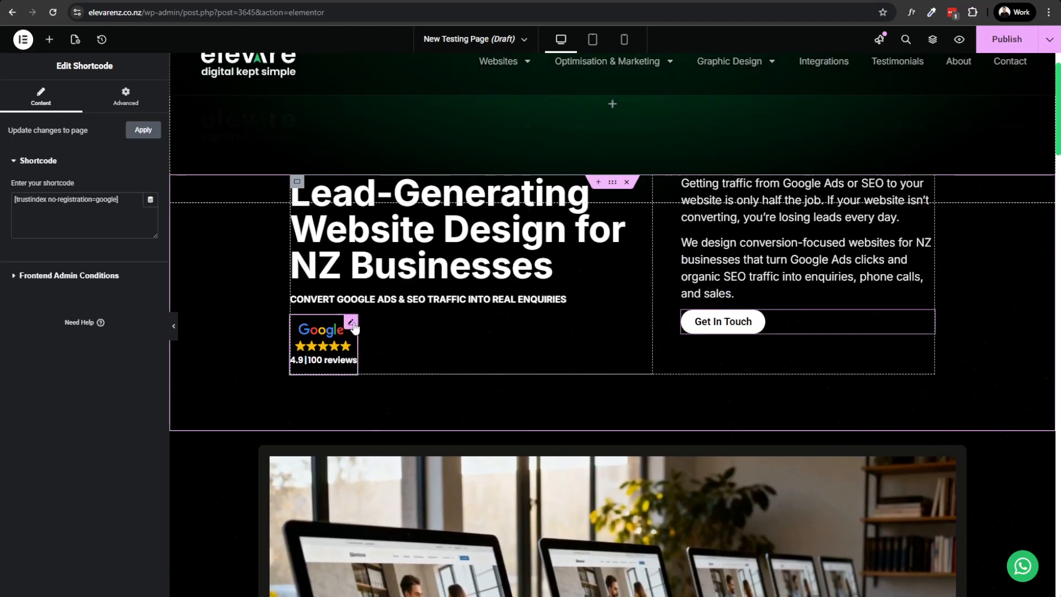
# Open the content settings of the large self-hosted video below the hero section
pyautogui.scroll(-5, 442, 276)
pyautogui.rightClick(750, 239)
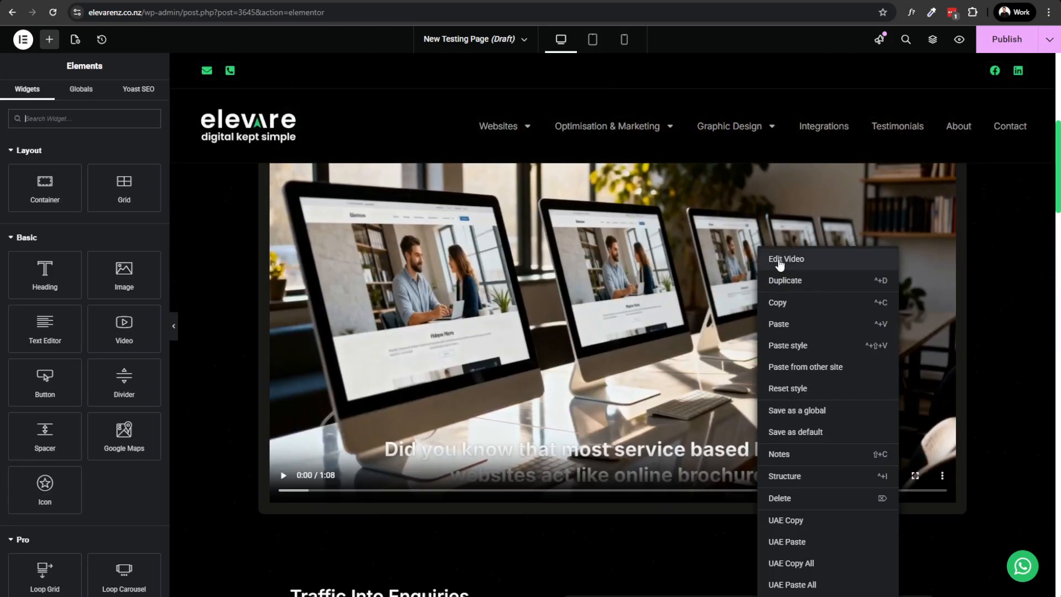
pyautogui.click(608, 335)
pyautogui.scroll(-10, 635, 348)
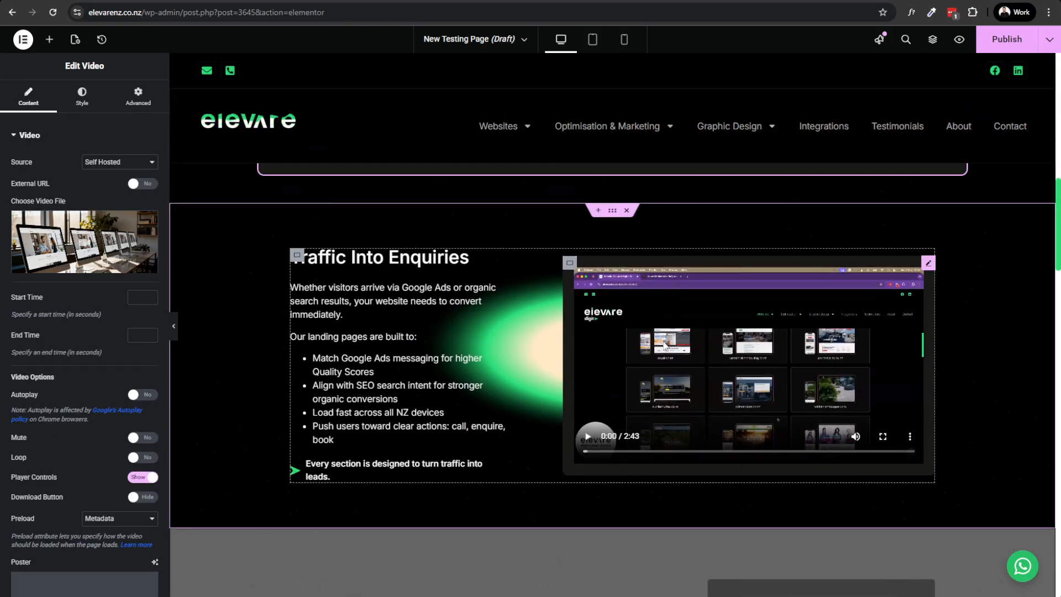
# Inspect the oxyair.co.nz portfolio image's replacement options in the media library and file upload view, then close without replacing it
pyautogui.scroll(-6, 658, 365)
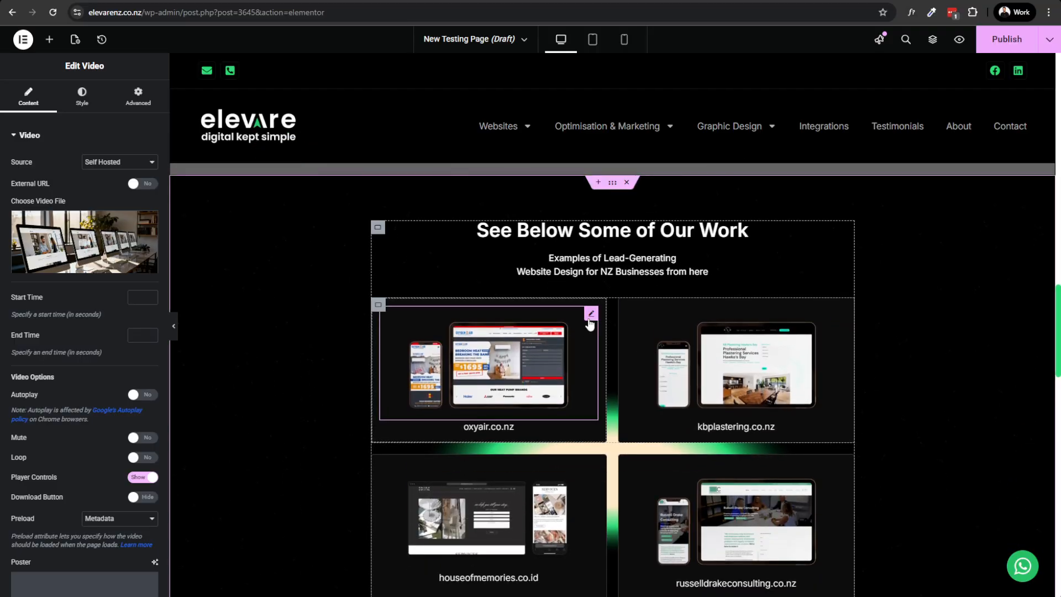
pyautogui.click(489, 362)
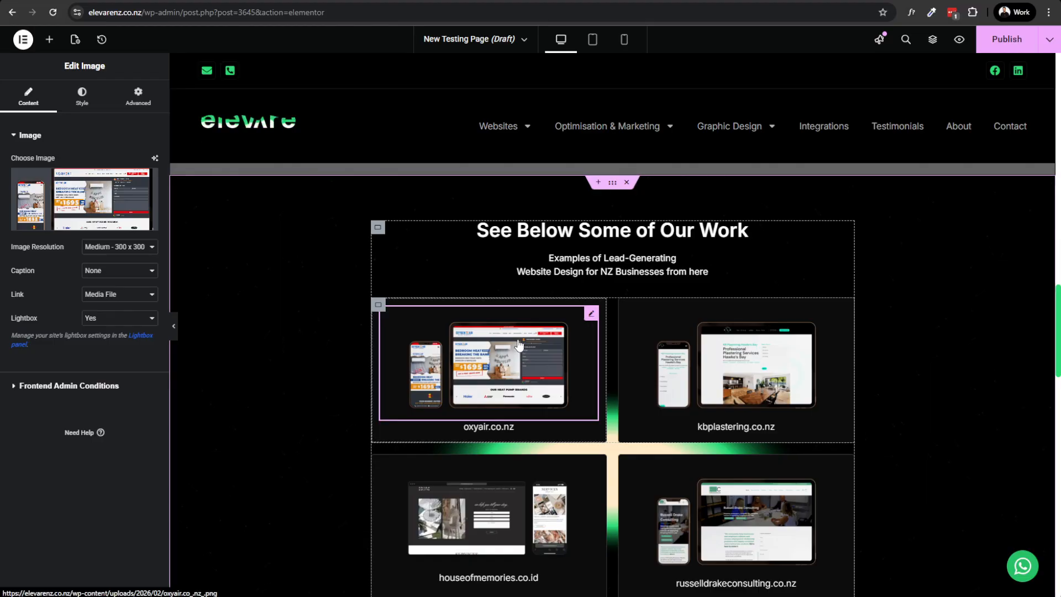
pyautogui.click(121, 208)
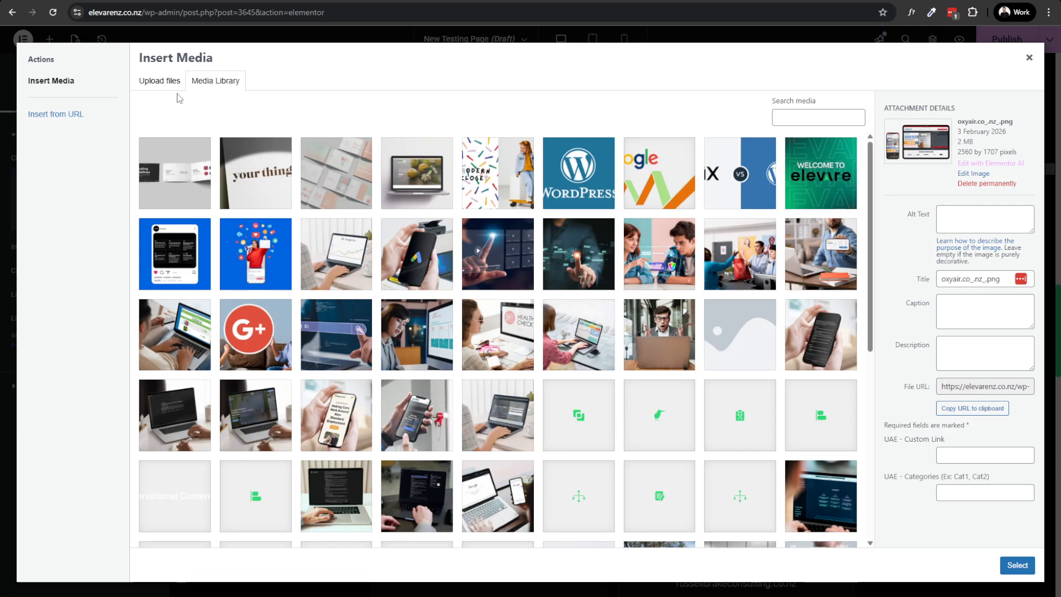
pyautogui.click(165, 88)
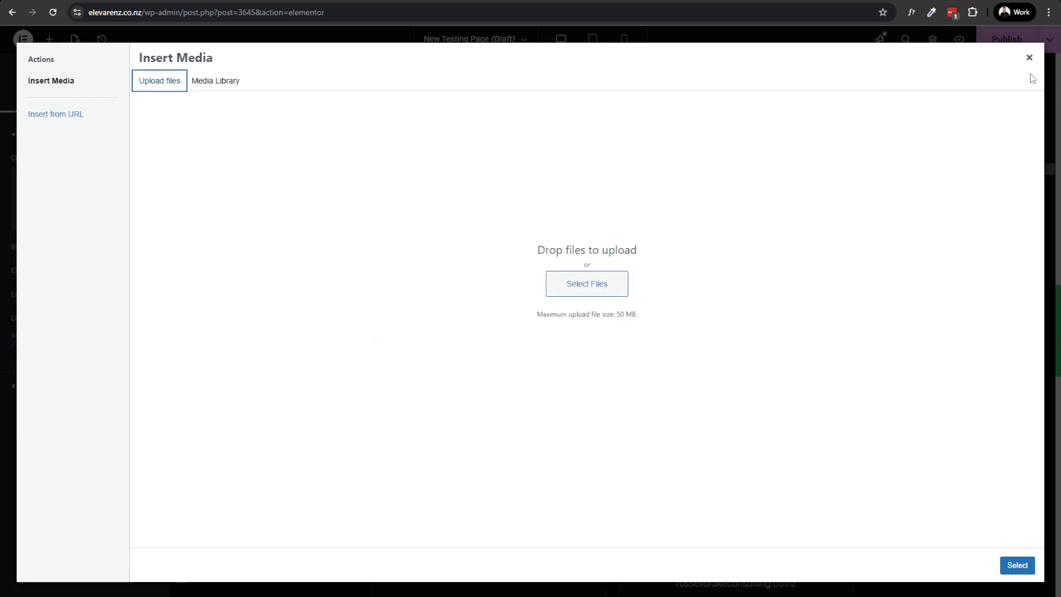
pyautogui.click(1028, 58)
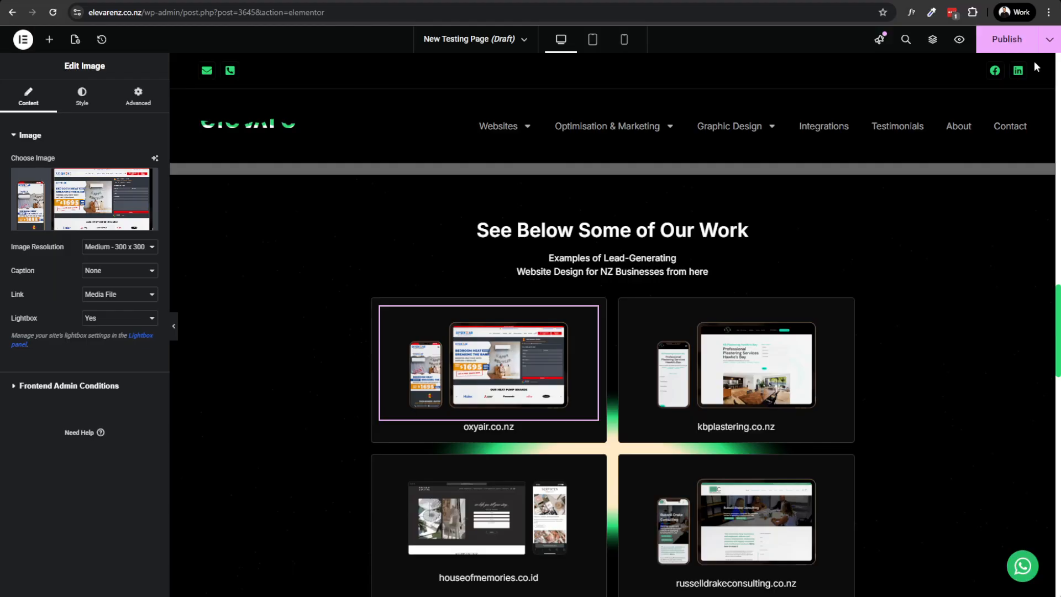
# Insert a single vertical flexbox container between the large video and the "Traffic Into Enquiries" section
pyautogui.scroll(15, 486, 276)
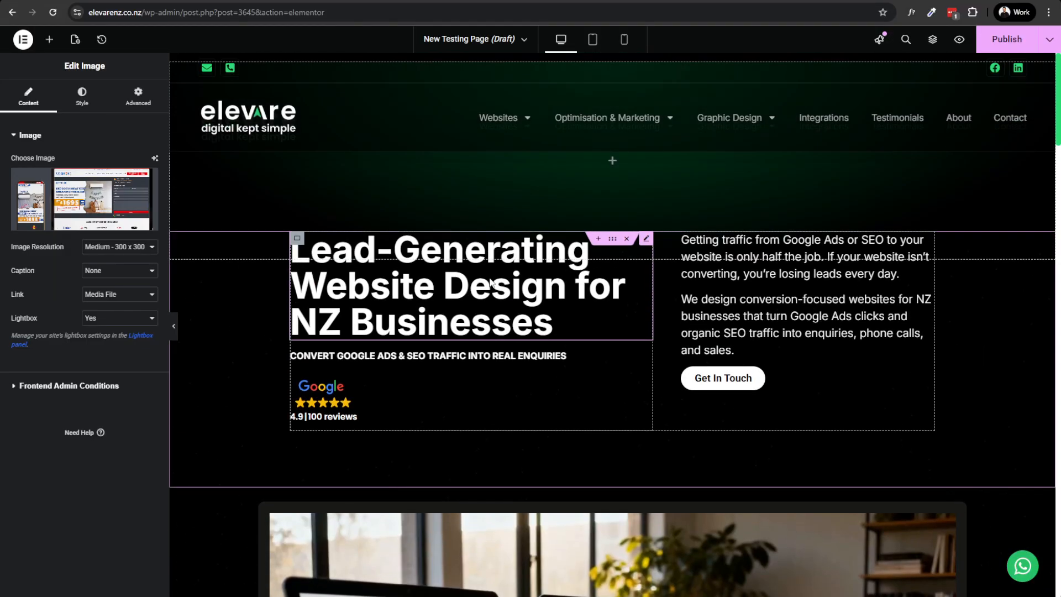
pyautogui.click(49, 39)
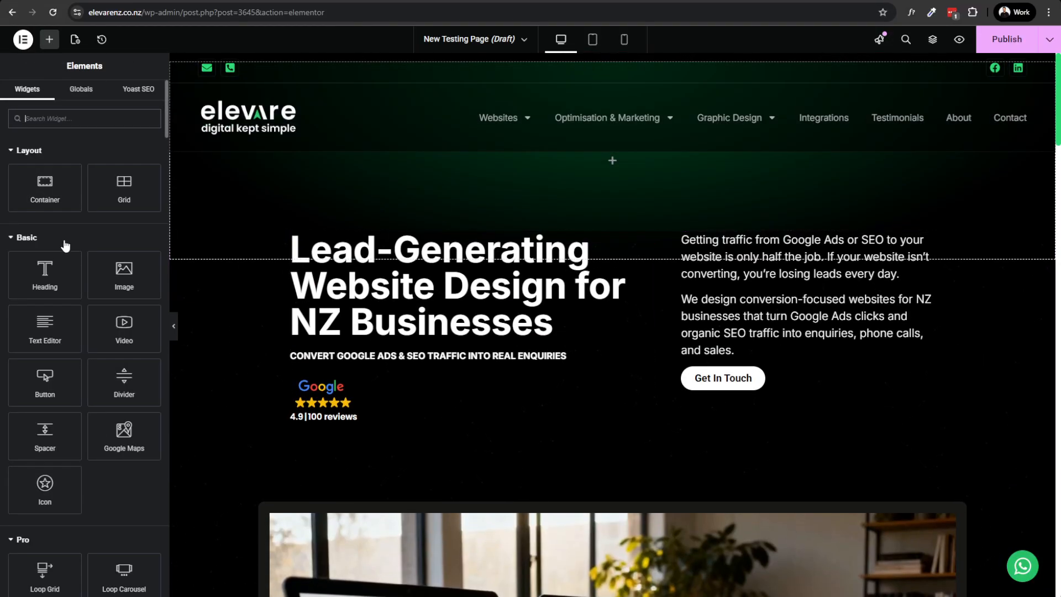
pyautogui.scroll(-12, 423, 312)
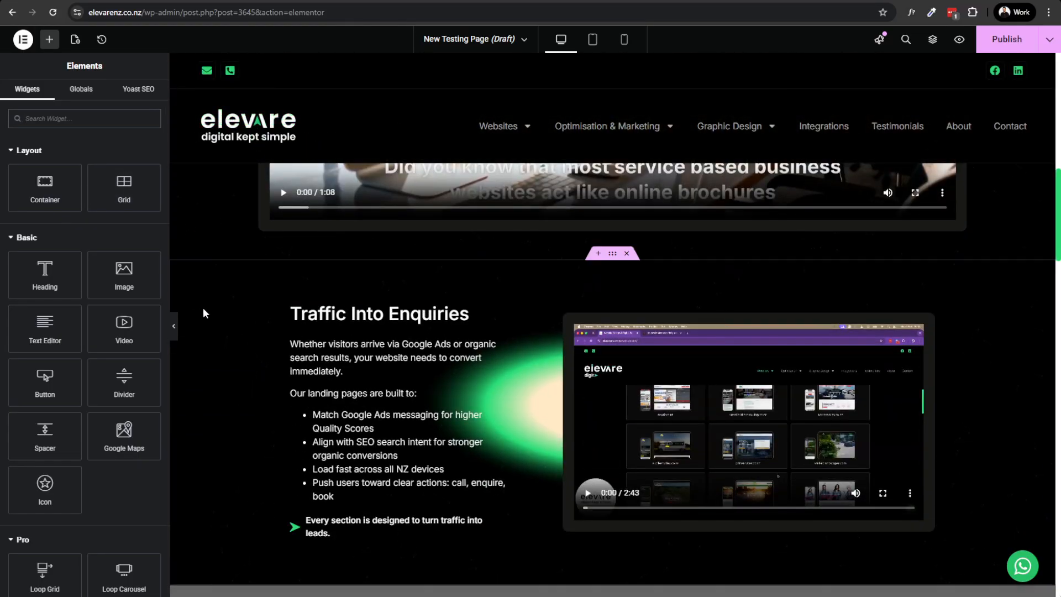
pyautogui.click(596, 255)
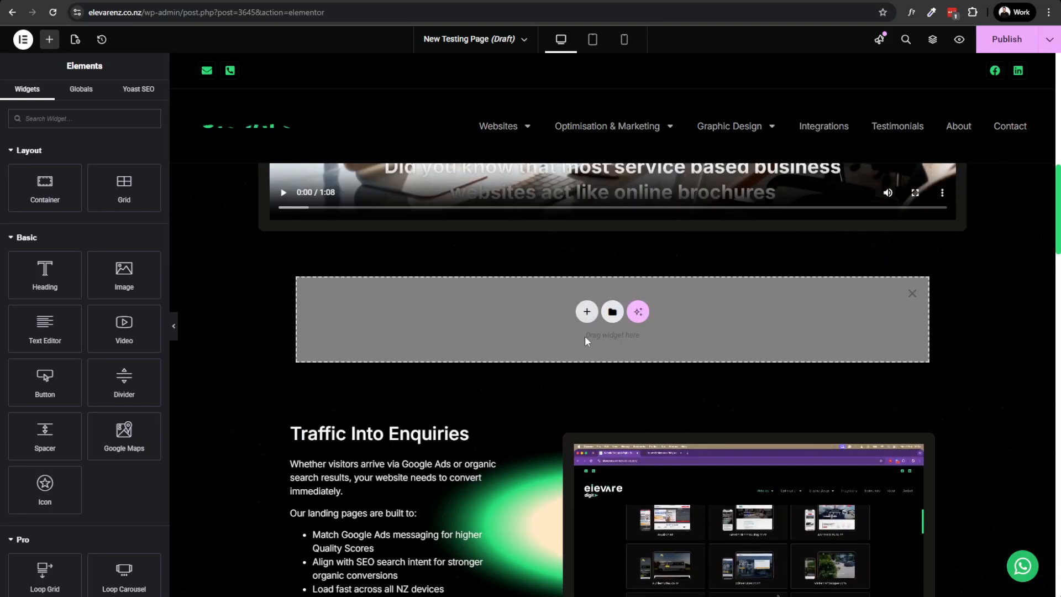
pyautogui.click(586, 311)
pyautogui.click(569, 360)
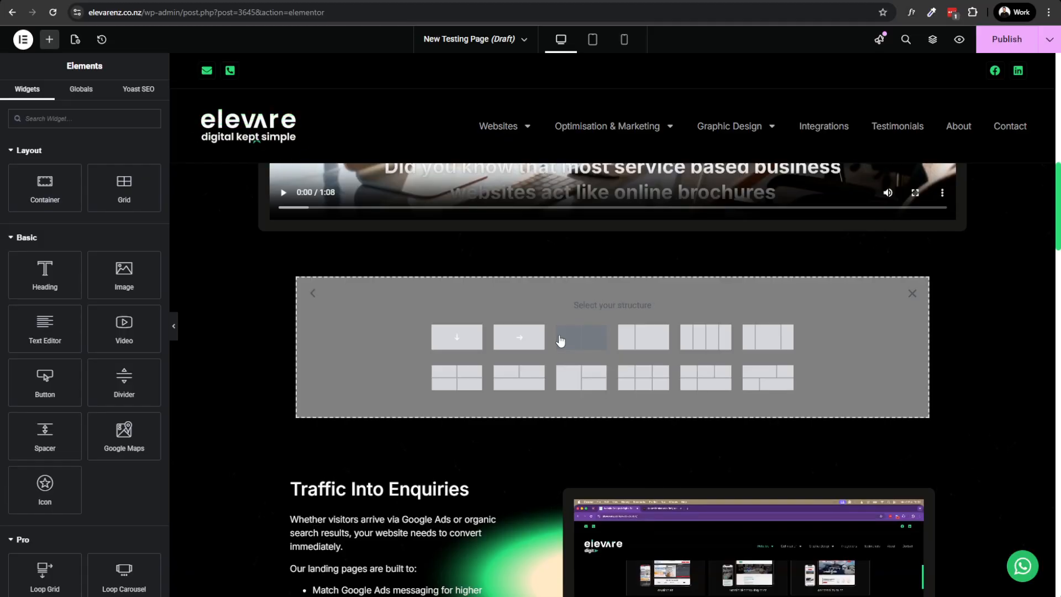
pyautogui.click(450, 339)
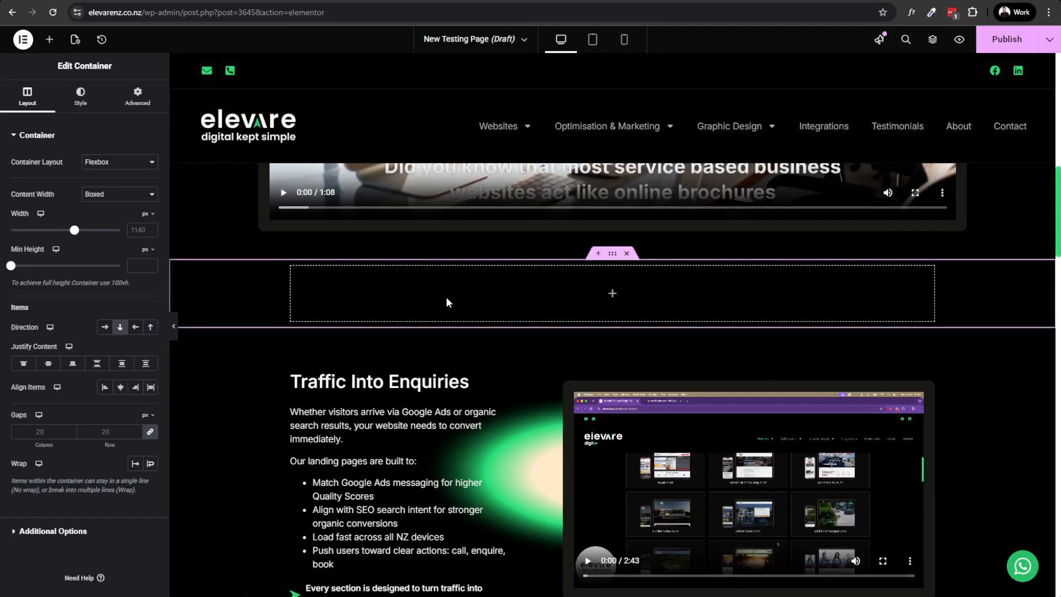
# Add a Heading widget to the new container and place an Image widget beneath it
pyautogui.click(588, 296)
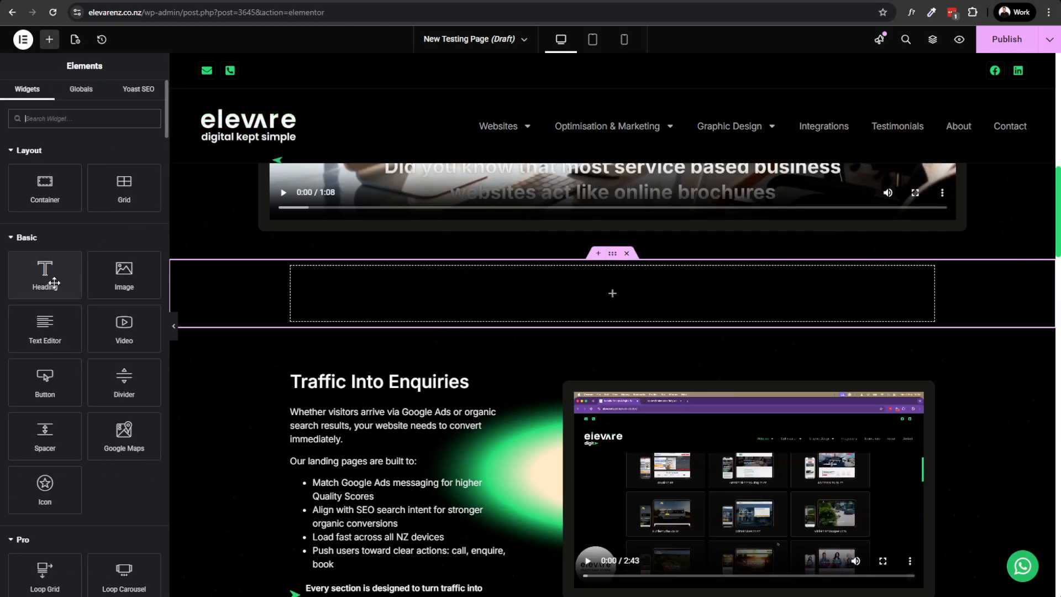
pyautogui.moveTo(57, 273); pyautogui.dragTo(629, 293)
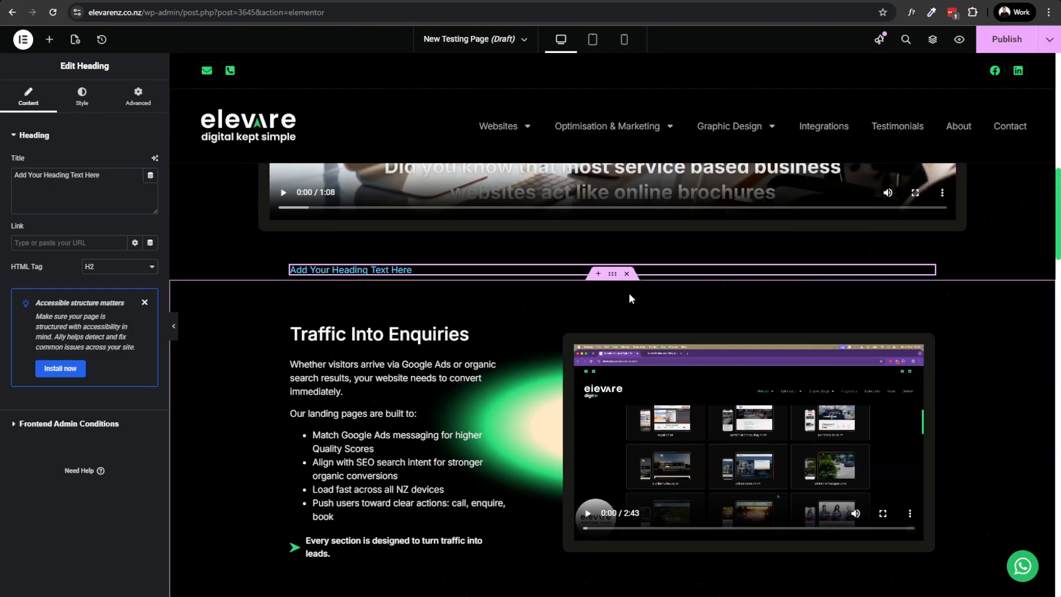
pyautogui.click(50, 40)
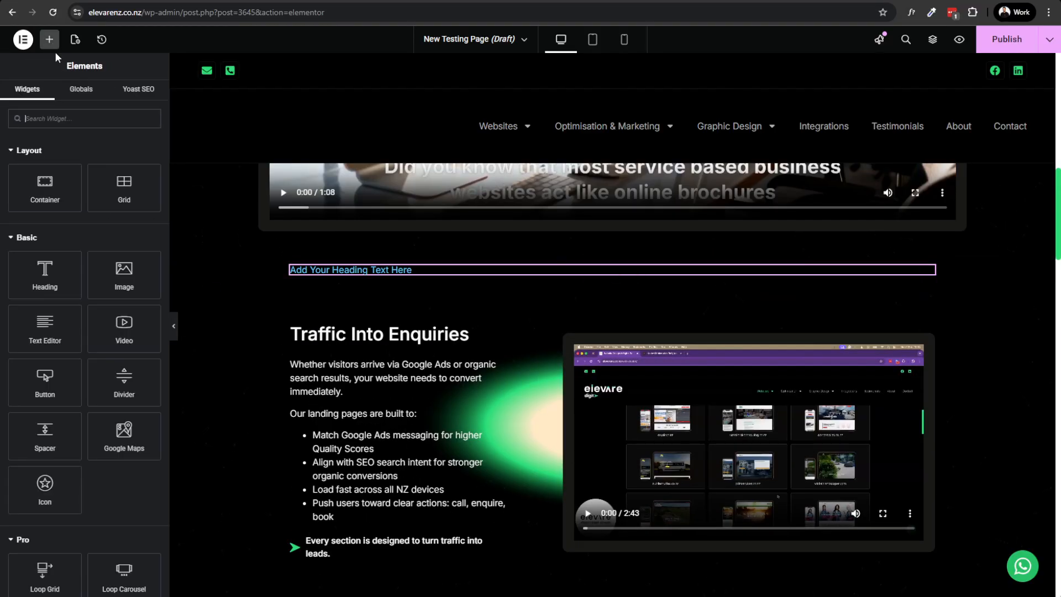
pyautogui.moveTo(89, 269); pyautogui.dragTo(347, 278)
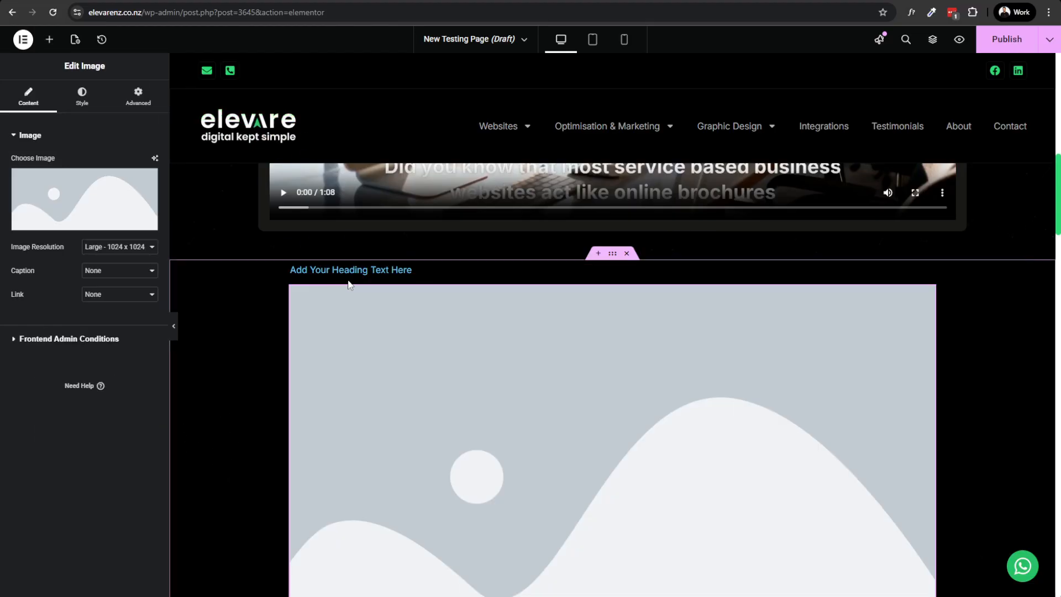
# Add a Button widget between the heading and the image, with a Text Editor widget between the heading and the button
pyautogui.click(52, 36)
pyautogui.scroll(-3, 62, 298)
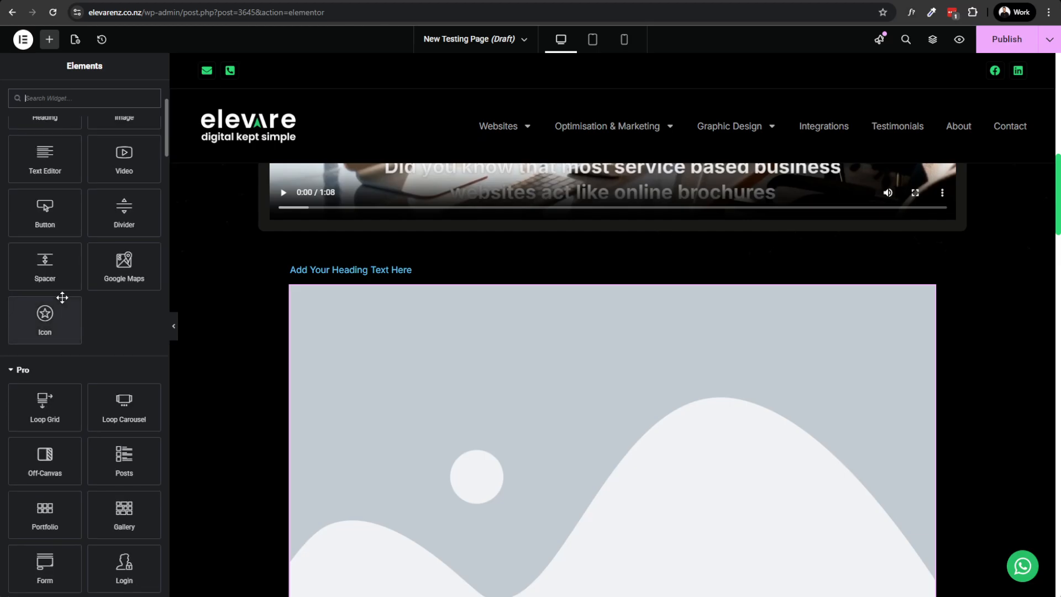
pyautogui.scroll(1, 62, 298)
pyautogui.moveTo(49, 273); pyautogui.dragTo(415, 301)
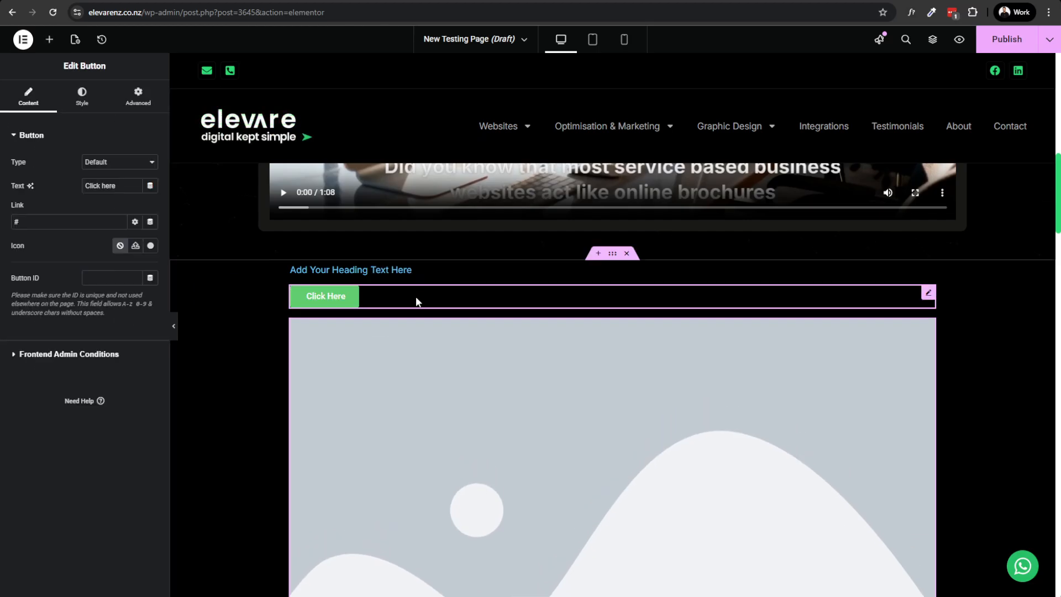
pyautogui.click(50, 39)
pyautogui.moveTo(50, 321); pyautogui.dragTo(416, 304)
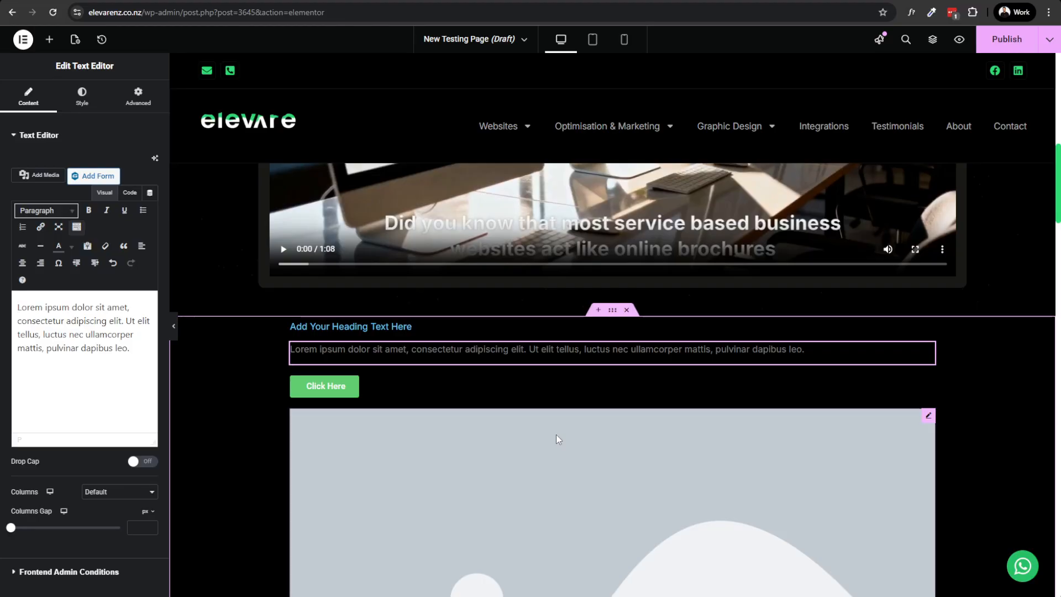
# Delete the newly added container together with its heading, text, button and image widgets
pyautogui.click(556, 434)
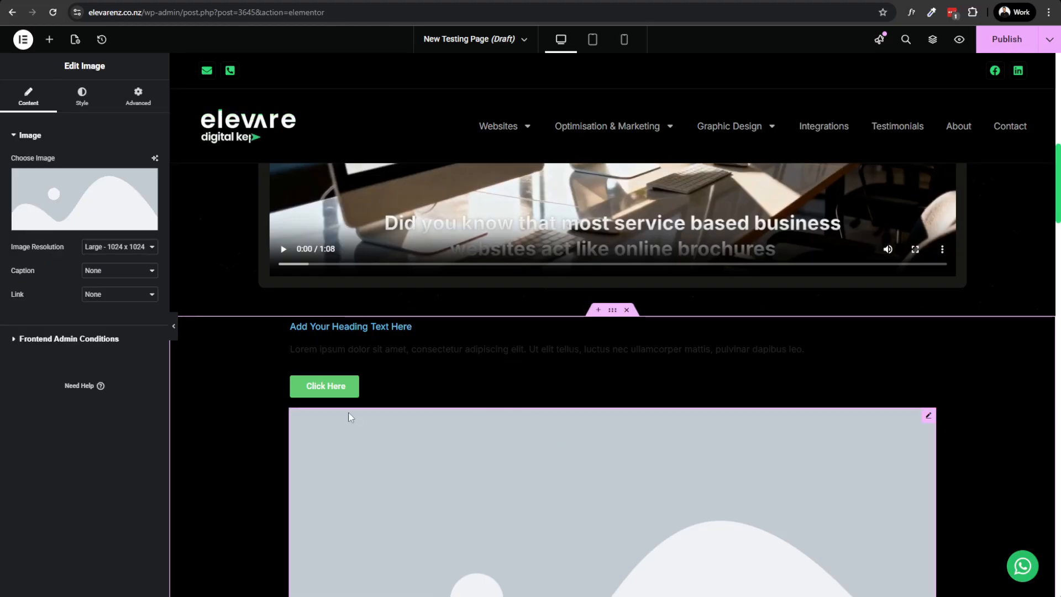
pyautogui.click(627, 310)
pyautogui.scroll(-7, 457, 343)
pyautogui.scroll(13, 456, 341)
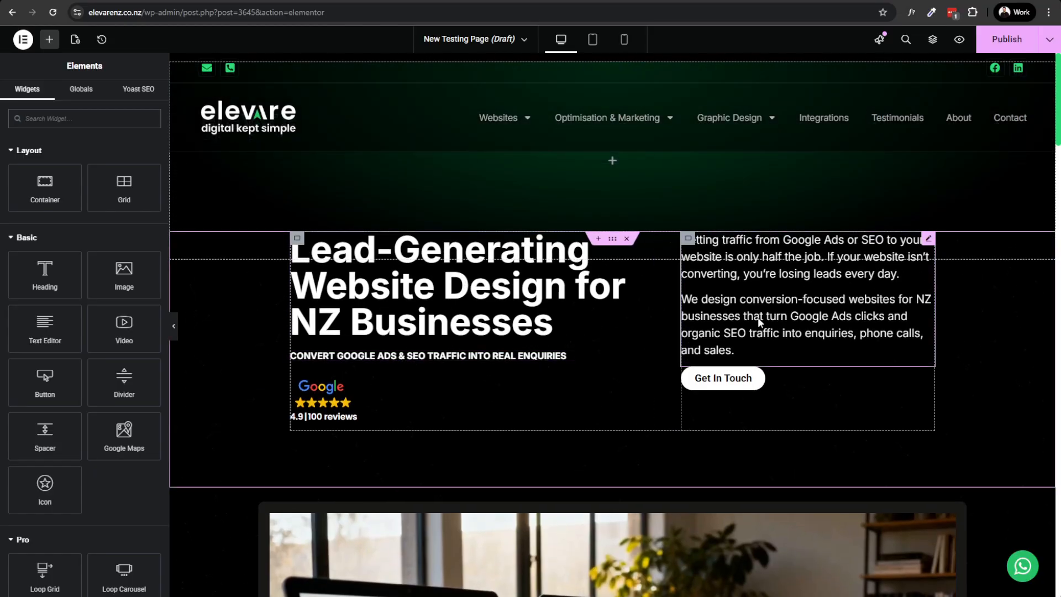
# Publish New Testing Page and open its live version
pyautogui.scroll(-6, 759, 321)
pyautogui.scroll(6, 829, 221)
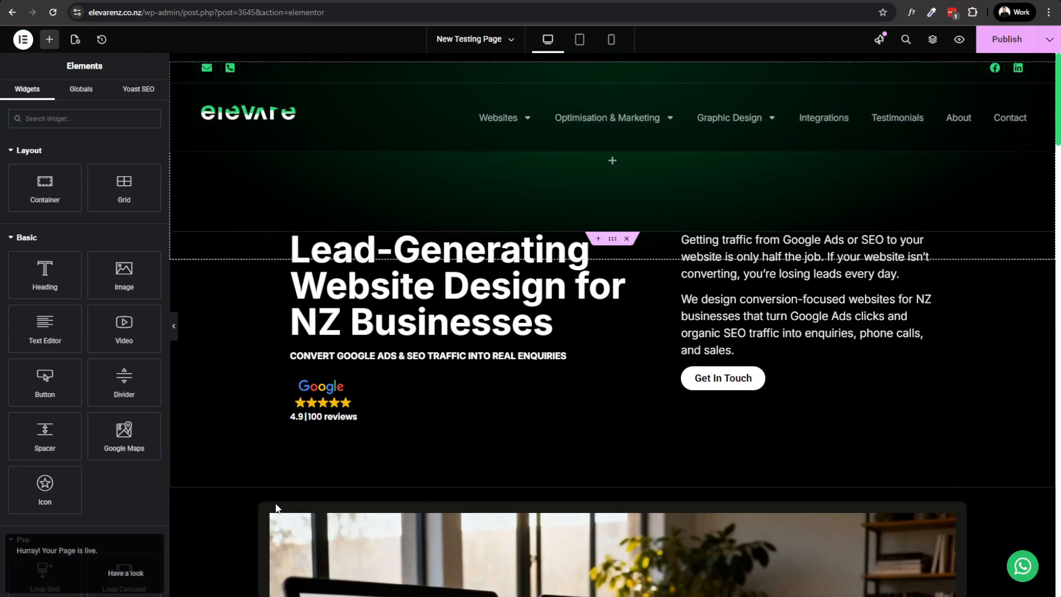
pyautogui.click(1049, 40)
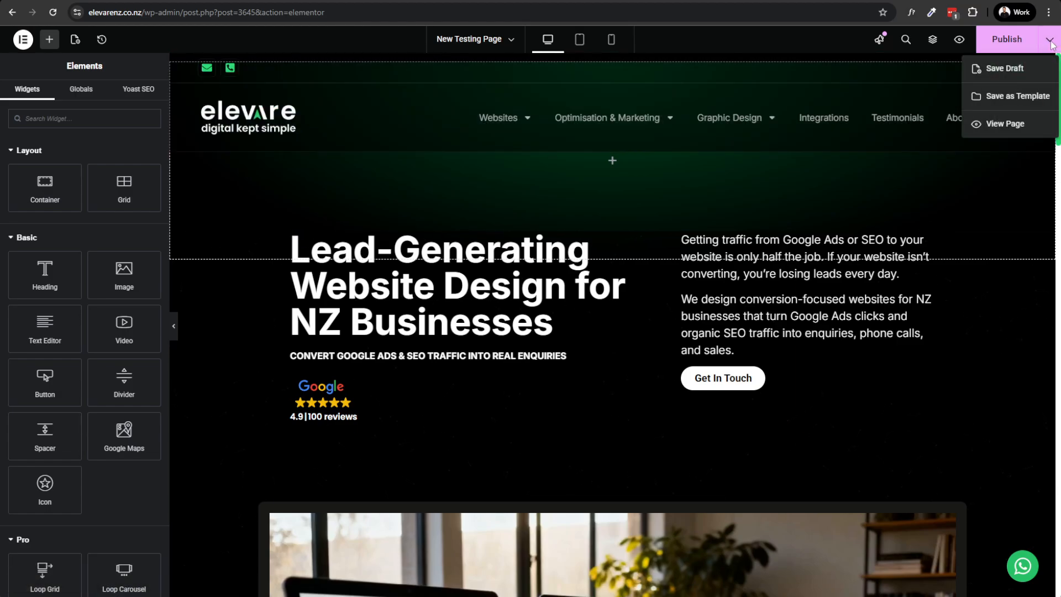
pyautogui.click(1005, 124)
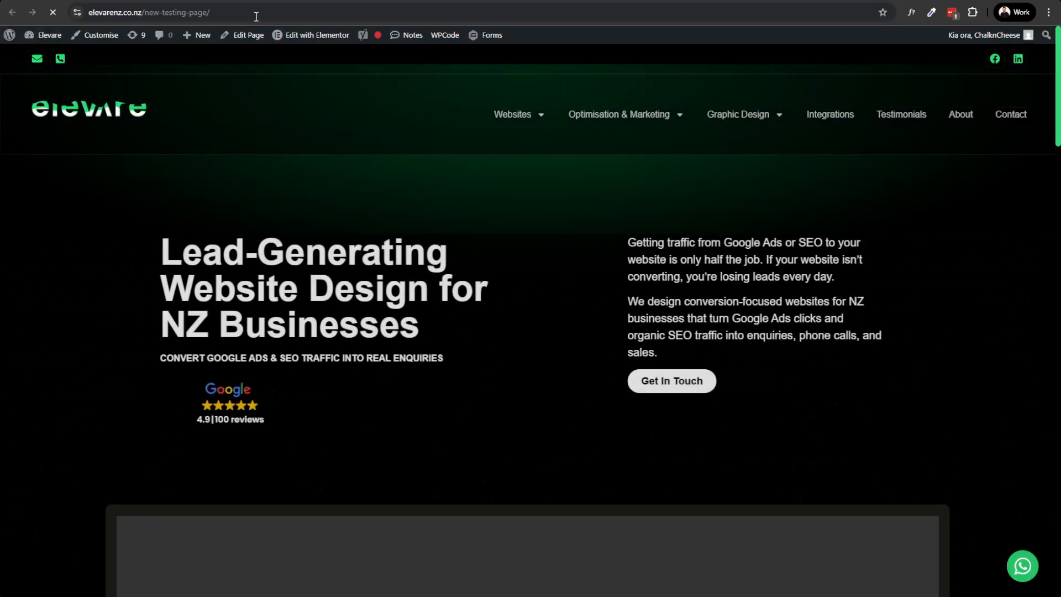
# Check the live page's new-testing-page URL slug and look through its published content
pyautogui.moveTo(243, 13); pyautogui.dragTo(145, 14)
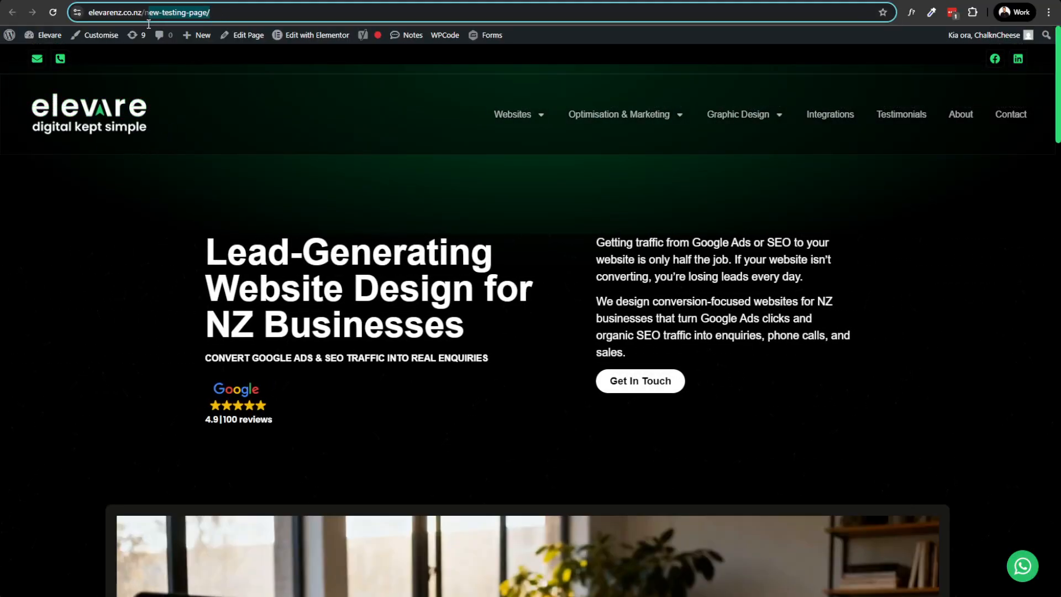
pyautogui.scroll(-20, 238, 220)
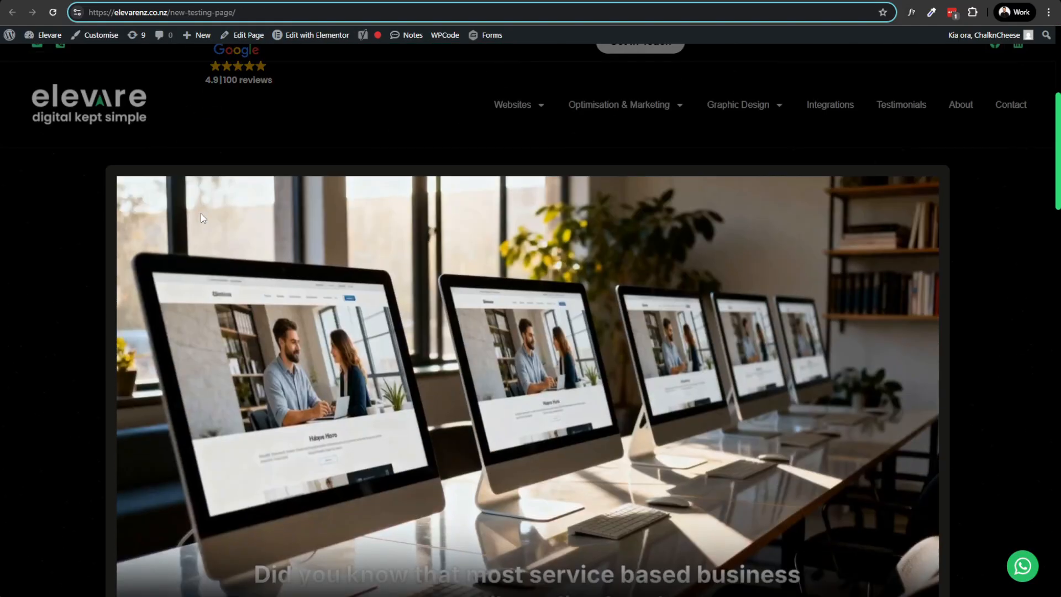
pyautogui.scroll(20, 183, 284)
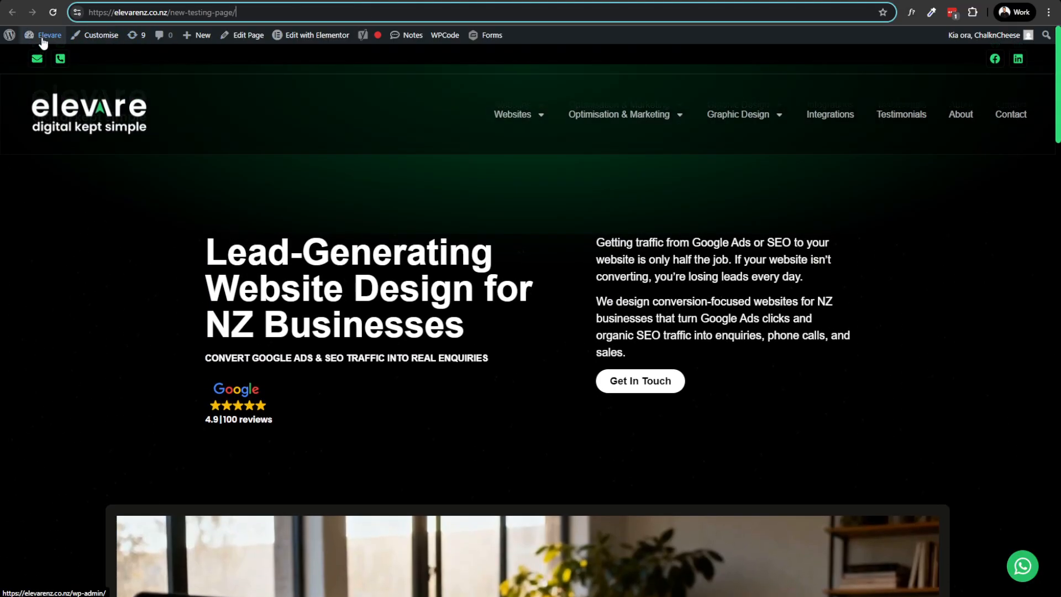
# Open the WordPress admin page for editing the site's menus
pyautogui.moveTo(43, 43)
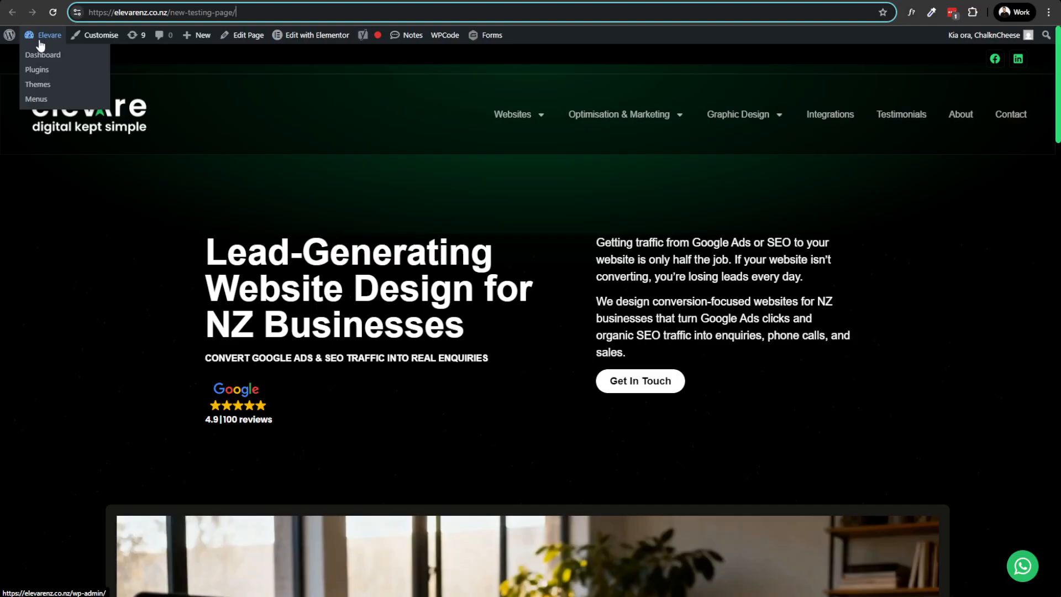
pyautogui.click(47, 58)
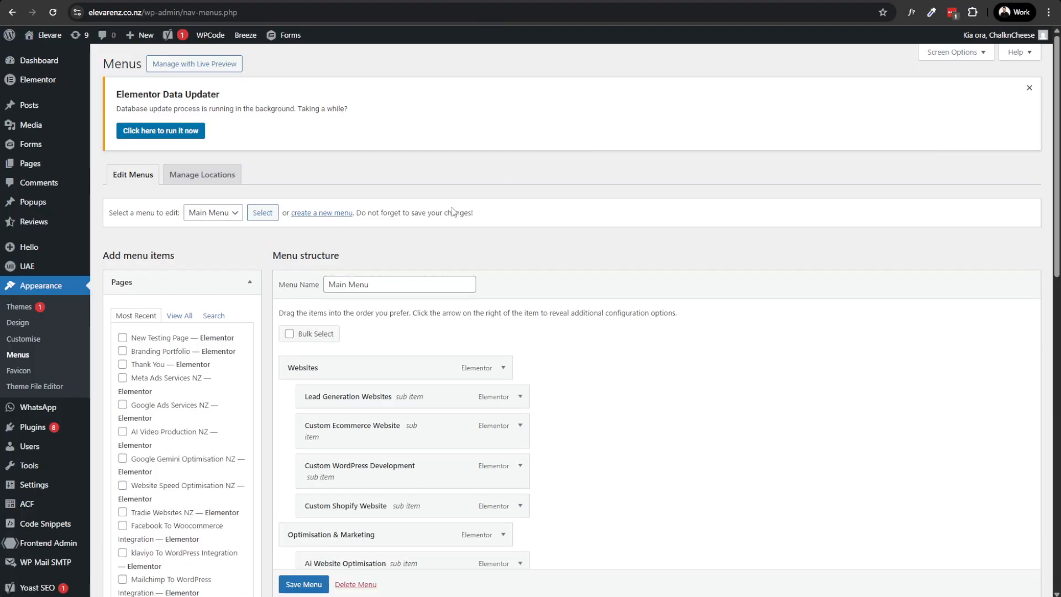
pyautogui.scroll(-2, 331, 282)
# Check which menus are available for editing and review the structure of the Main Menu
pyautogui.click(213, 100)
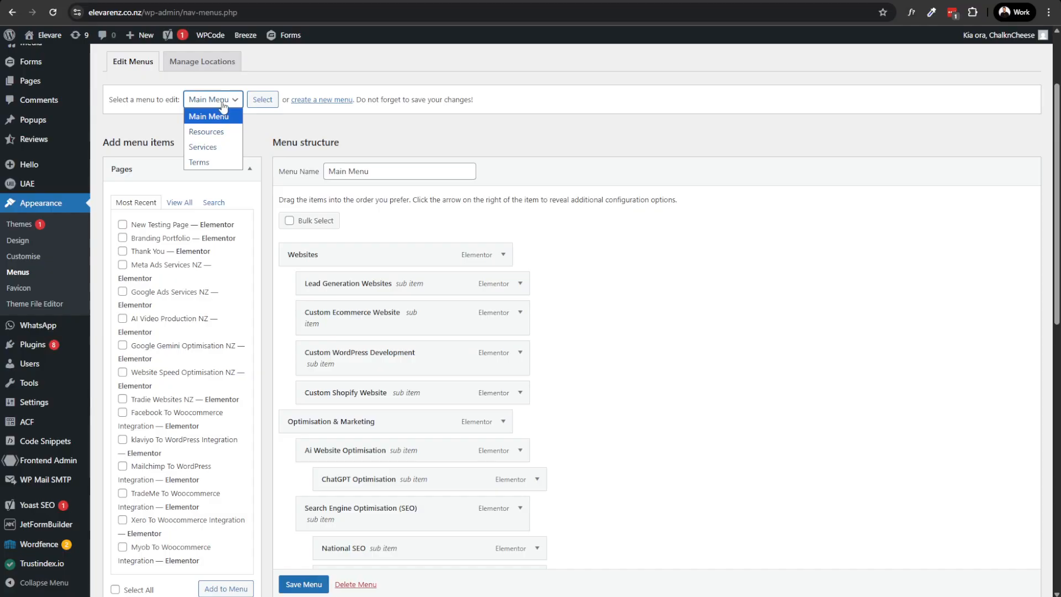
pyautogui.click(310, 220)
pyautogui.scroll(-3, 334, 215)
pyautogui.scroll(-1, 334, 216)
pyautogui.scroll(3, 303, 155)
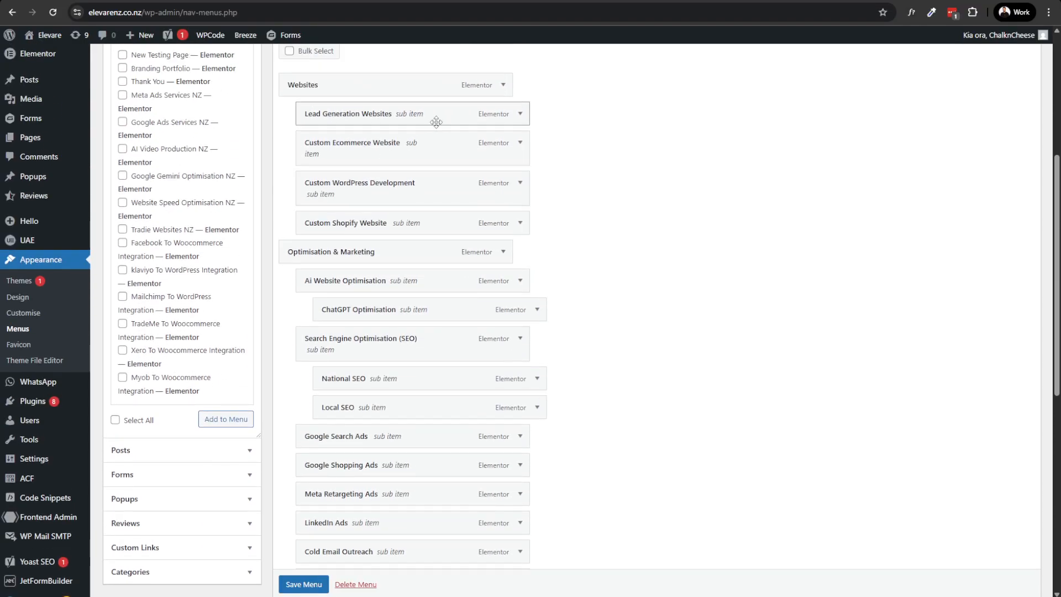
pyautogui.scroll(4, 169, 115)
pyautogui.scroll(-1, 363, 301)
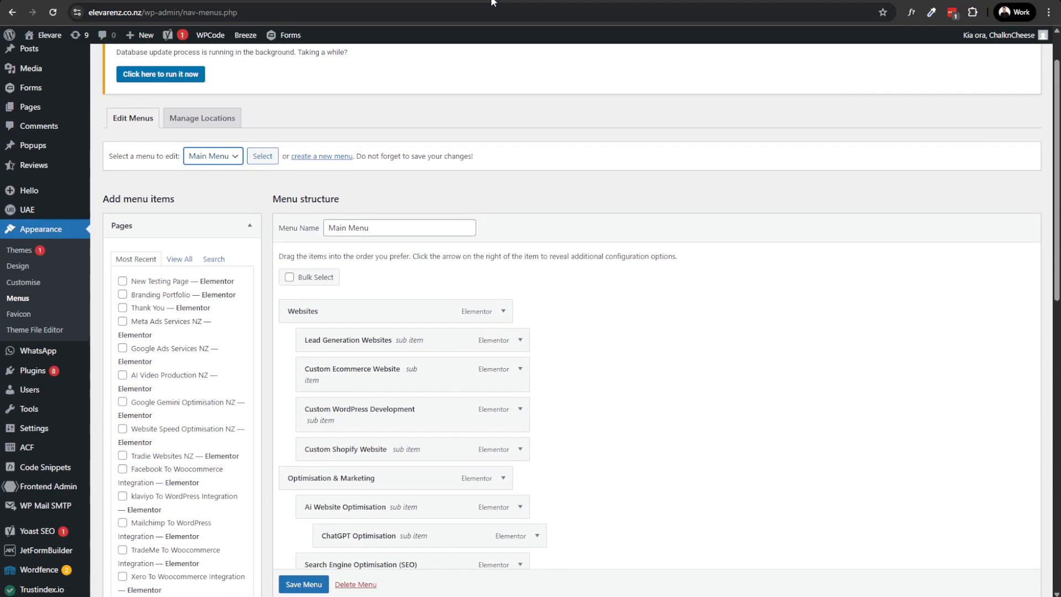
# Look at the full list of pages available for the Main Menu, then return to the most recent pages
pyautogui.hotkey('ctrl', 'Tab')
pyautogui.moveTo(539, 118)
pyautogui.hotkey('ctrl', 'shift', 'Tab')
pyautogui.scroll(-2, 535, 237)
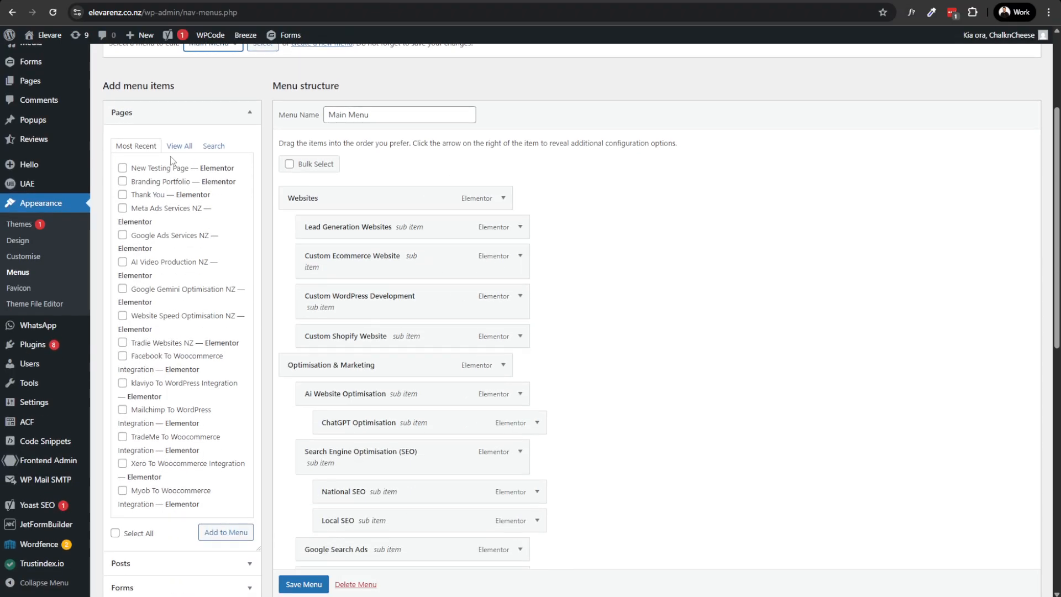
pyautogui.click(181, 146)
pyautogui.click(142, 147)
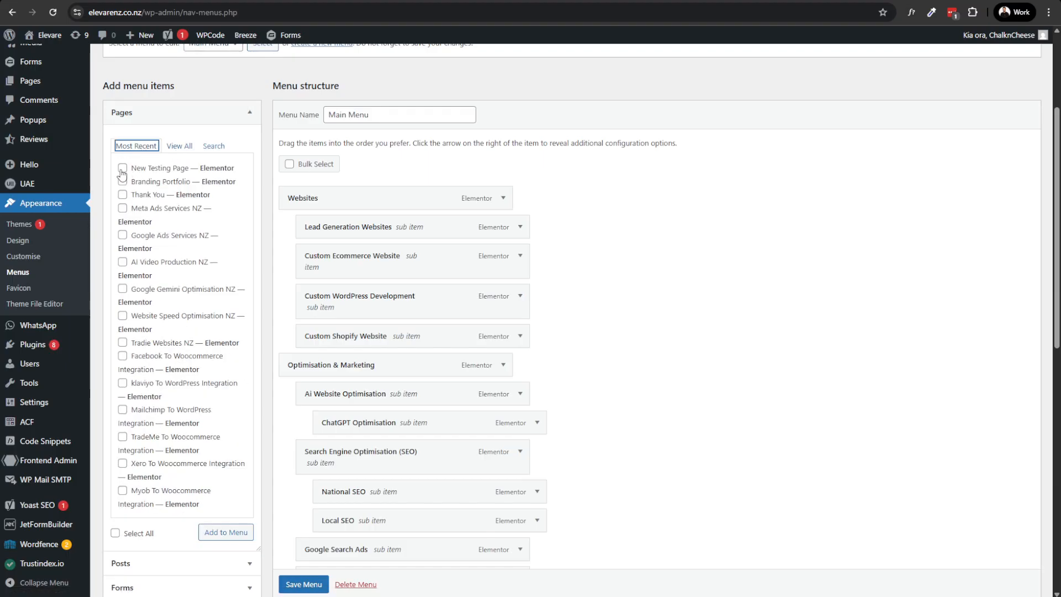
# Add New Testing Page from the most recent pages to the Main Menu
pyautogui.scroll(-3, 165, 309)
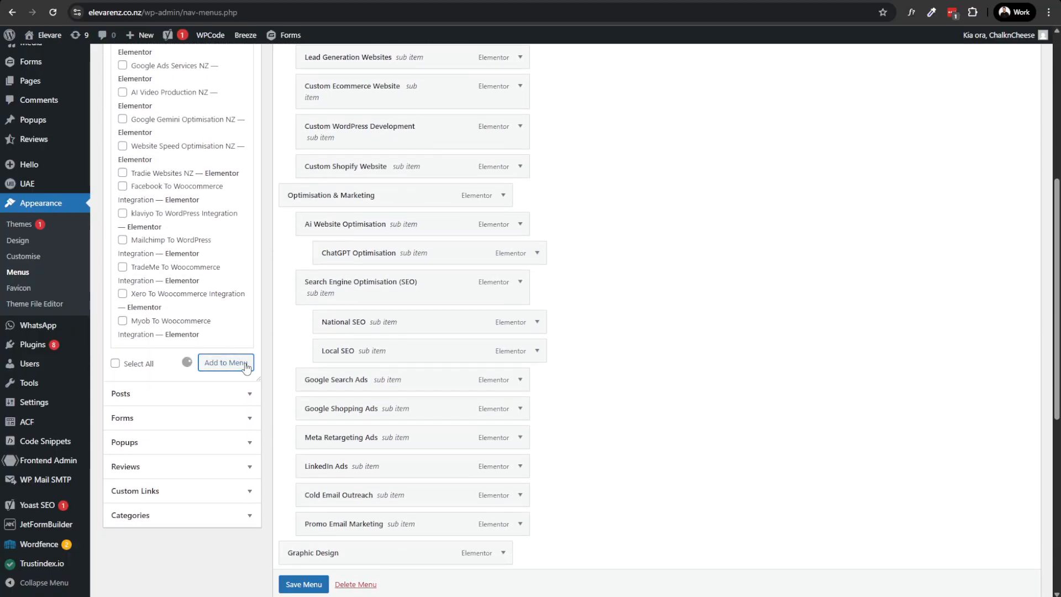
pyautogui.scroll(-7, 286, 361)
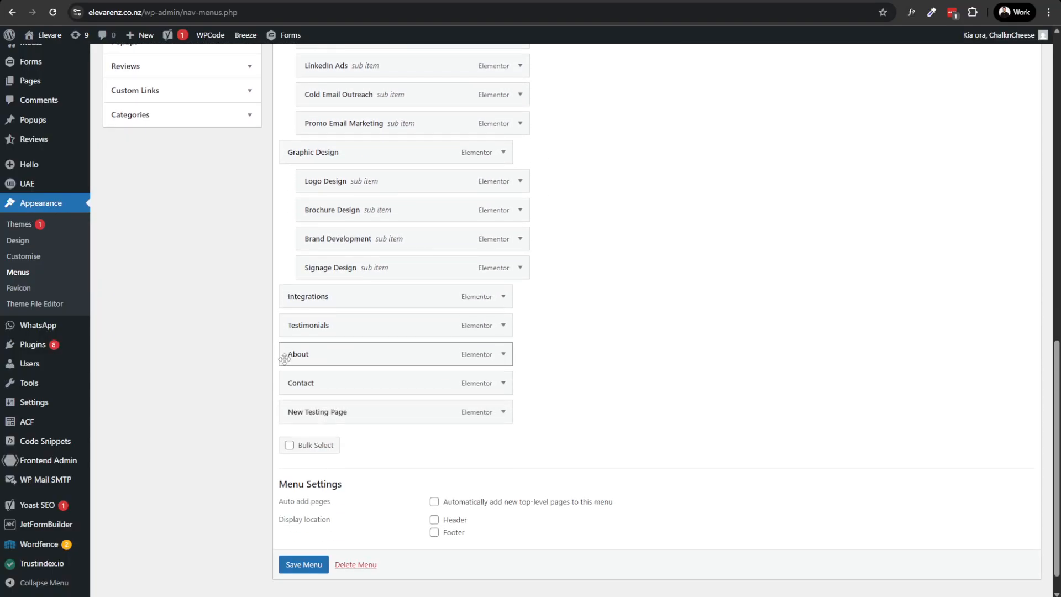
# Place New Testing Page as a sub item of Websites, directly below Lead Generation Websites, and save the Main Menu
pyautogui.moveTo(363, 422); pyautogui.dragTo(319, 237)
pyautogui.scroll(8, 341, 379)
pyautogui.scroll(3, 390, 274)
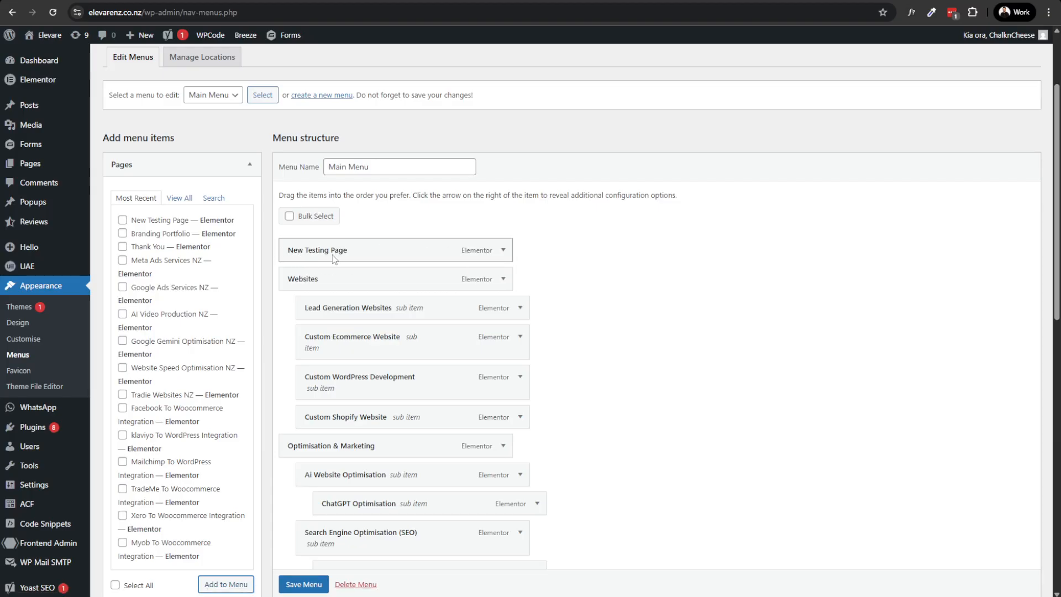
pyautogui.moveTo(352, 259); pyautogui.dragTo(342, 313)
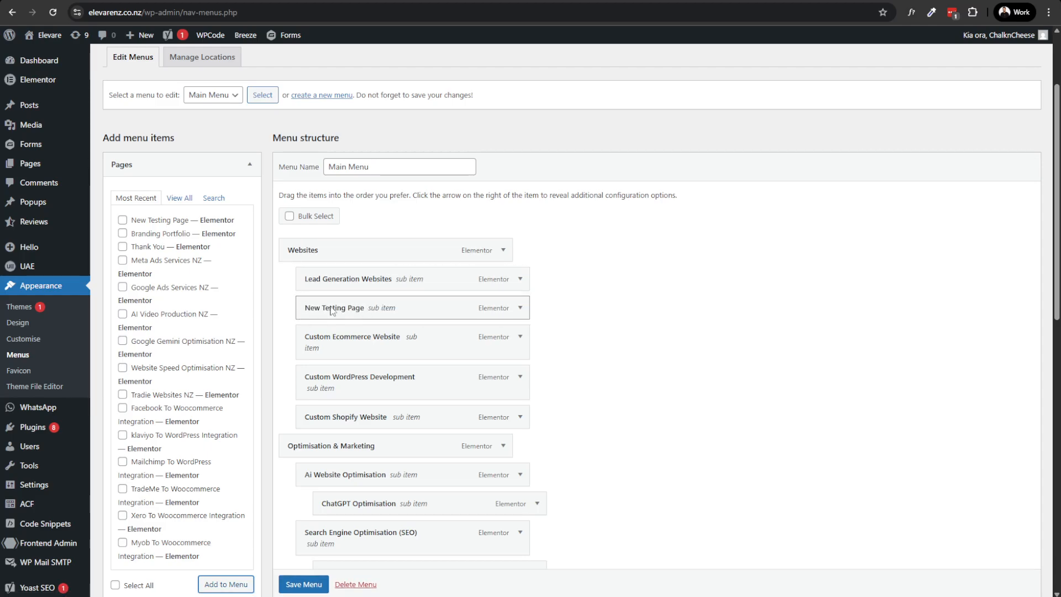
pyautogui.click(304, 584)
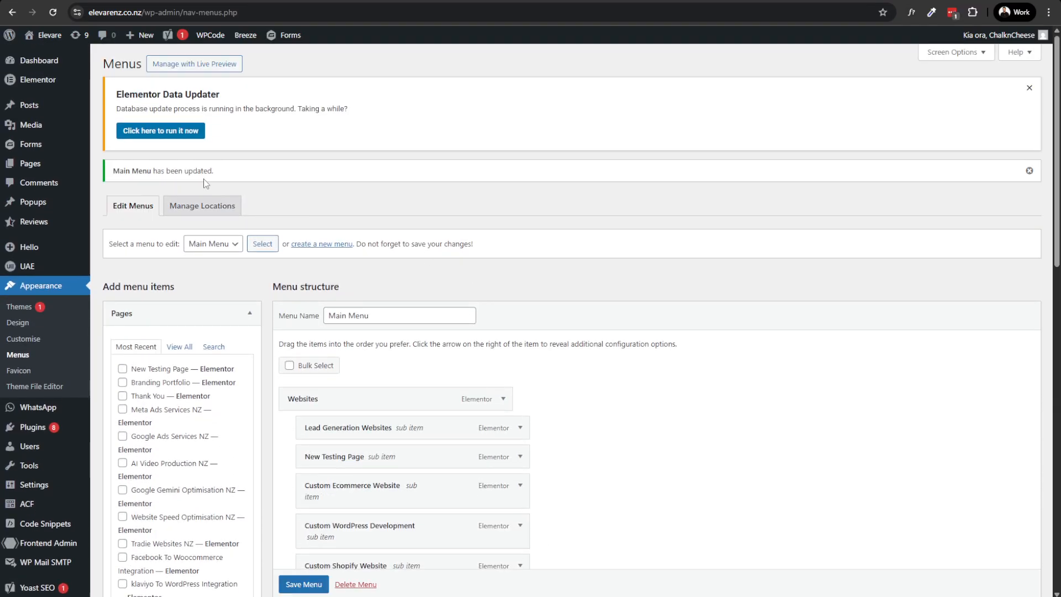
# Switch to the live lead-generation page and check the Websites submenu for the New Testing Page link
pyautogui.hotkey('ctrl', 'Tab')
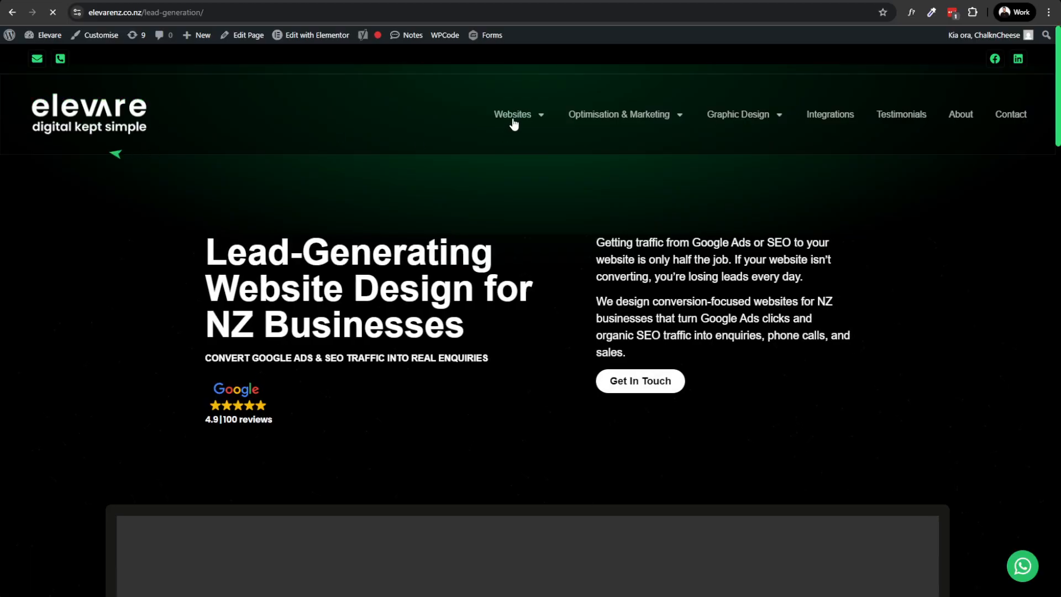
pyautogui.moveTo(513, 125)
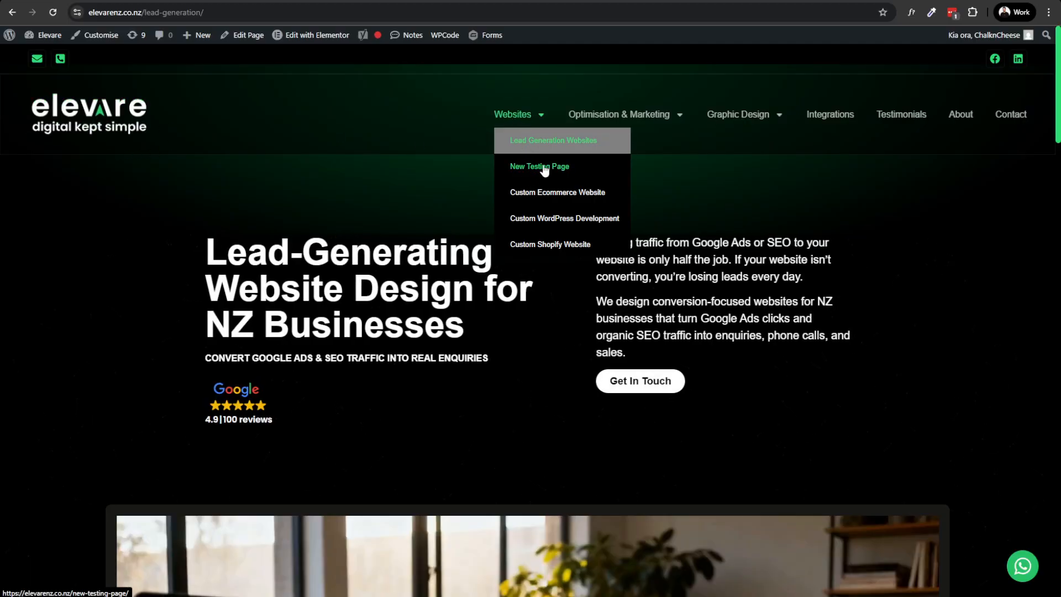